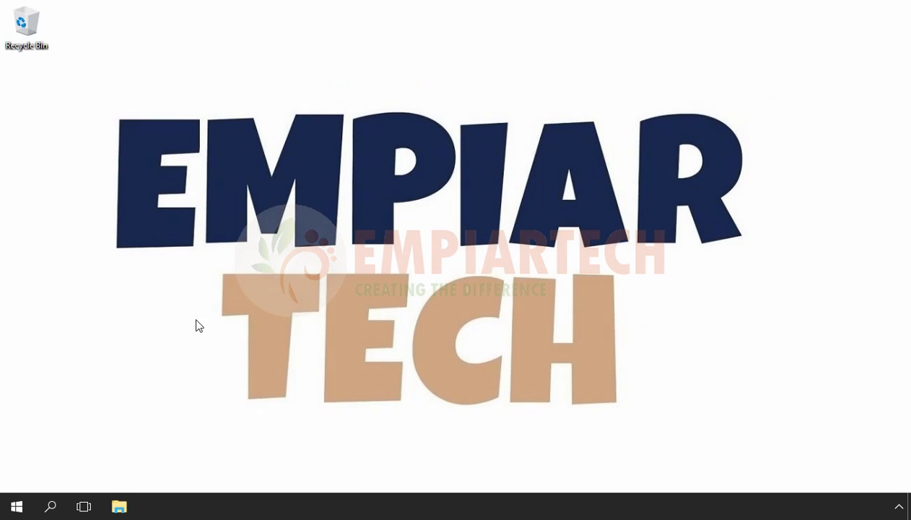
left_click(49, 508)
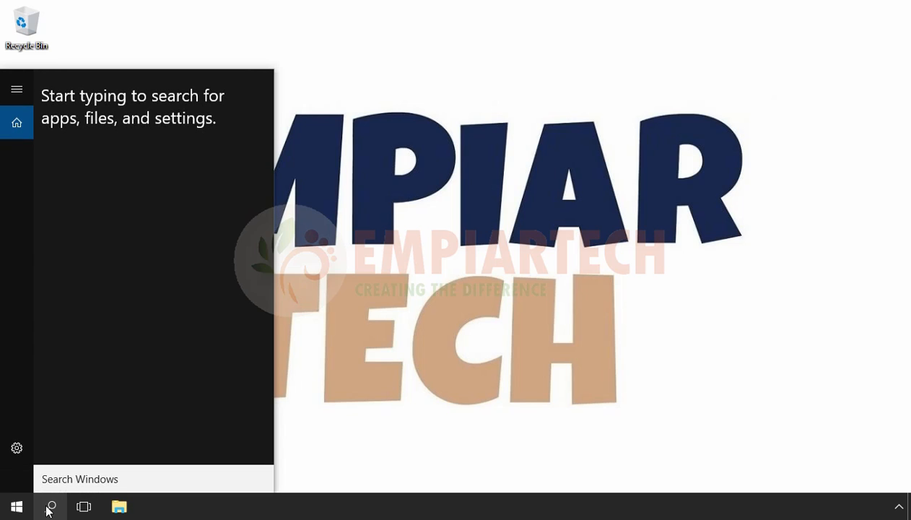
type("in")
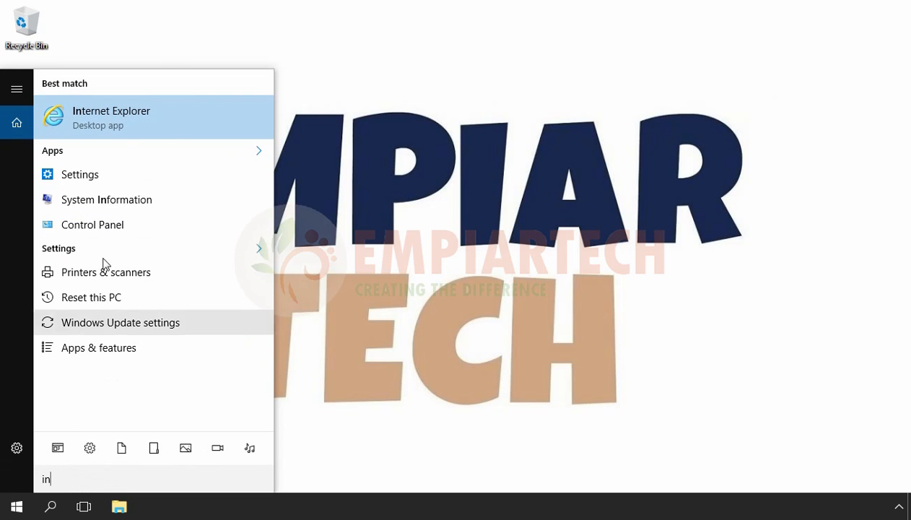
left_click(114, 119)
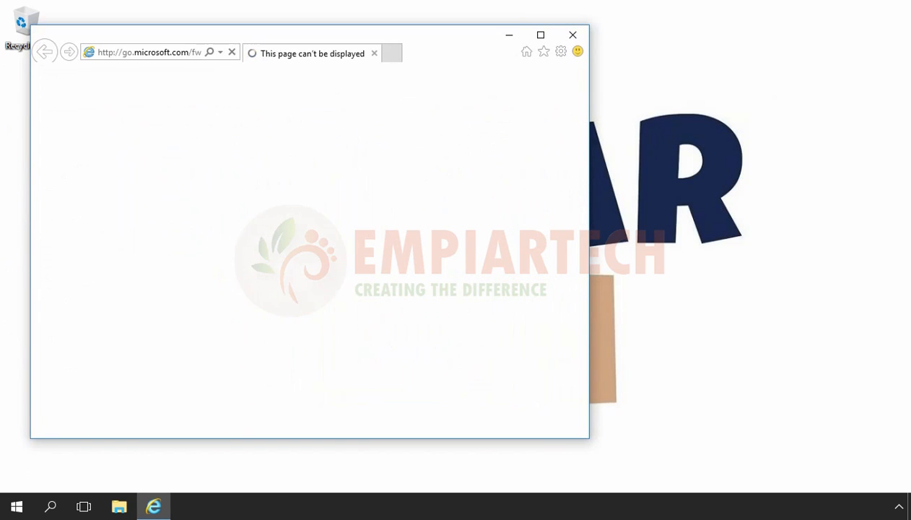
left_click(163, 54)
type("http")
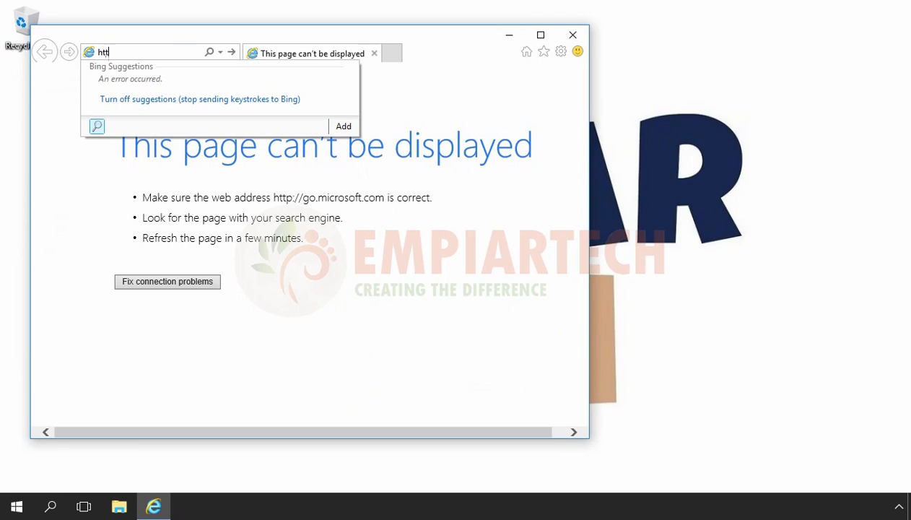
type("://192.168.1.5")
key("Return")
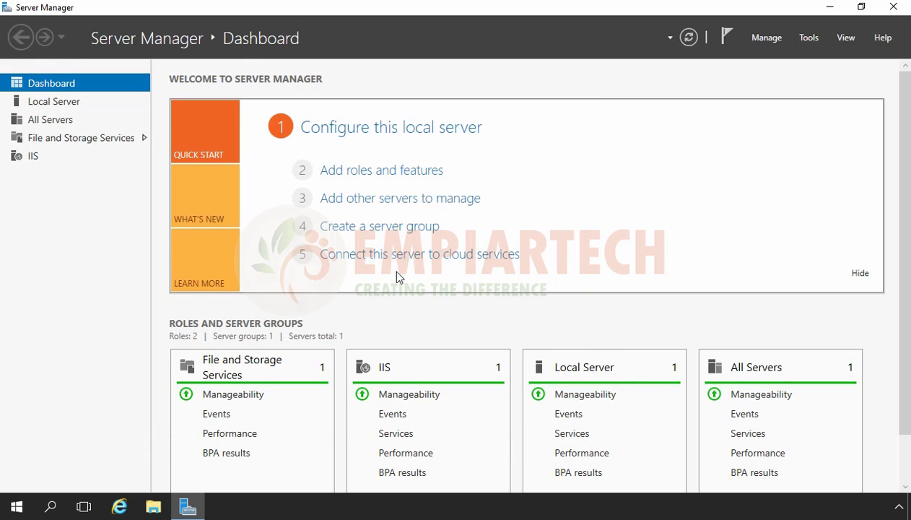
Step: Start adding roles and features in Server Manager, using a role-based installation on SERVER02 from the server pool
left_click(346, 172)
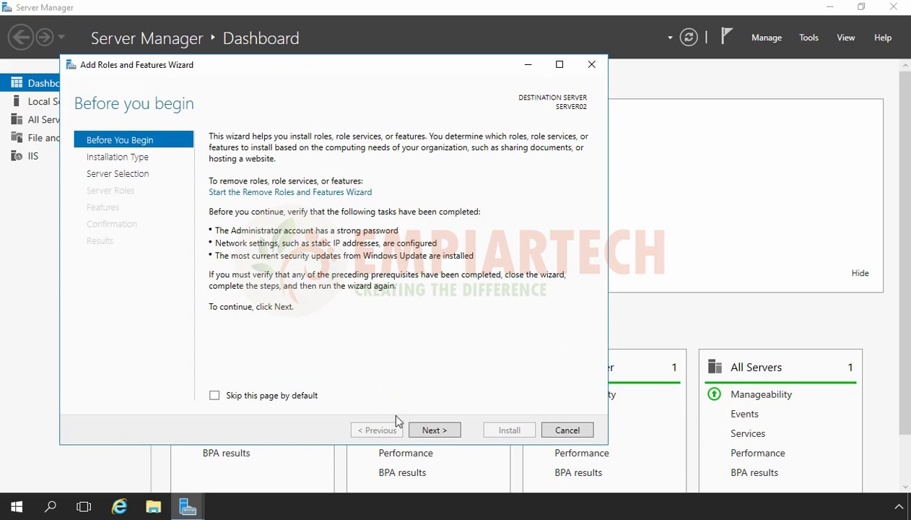
left_click(434, 430)
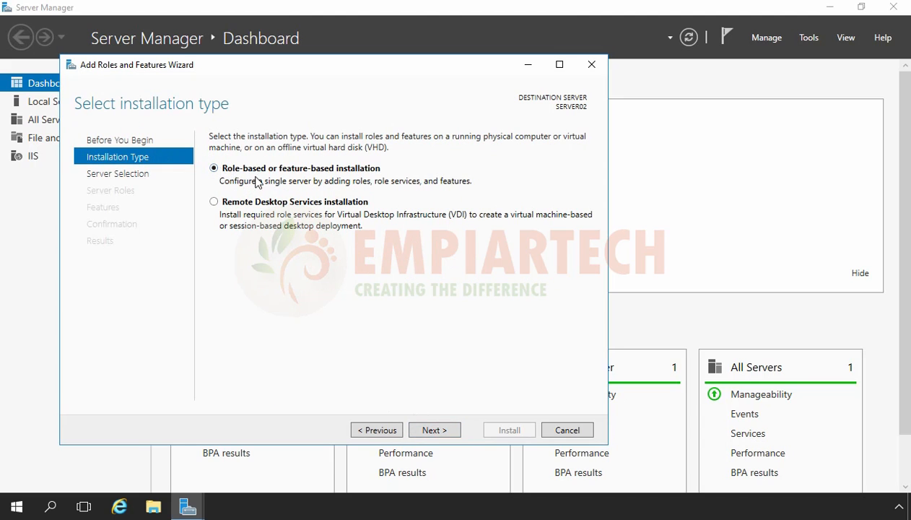
left_click(434, 430)
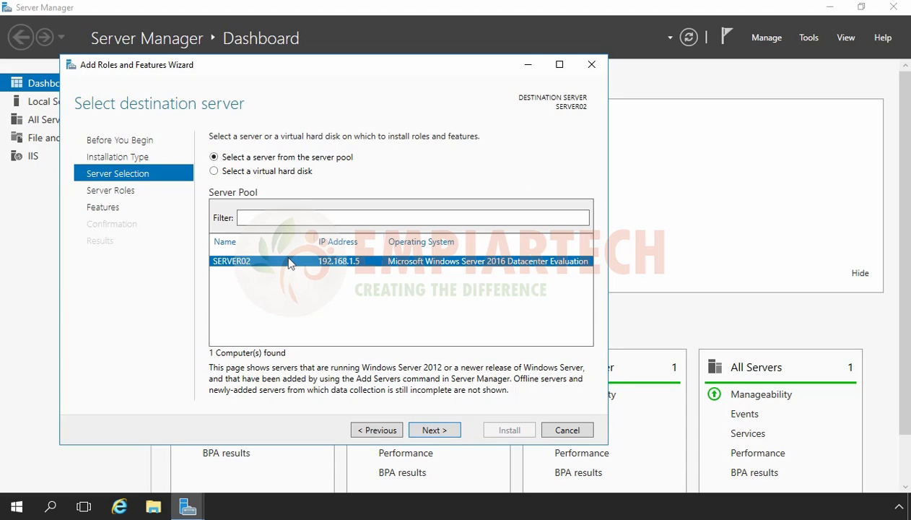
left_click(434, 431)
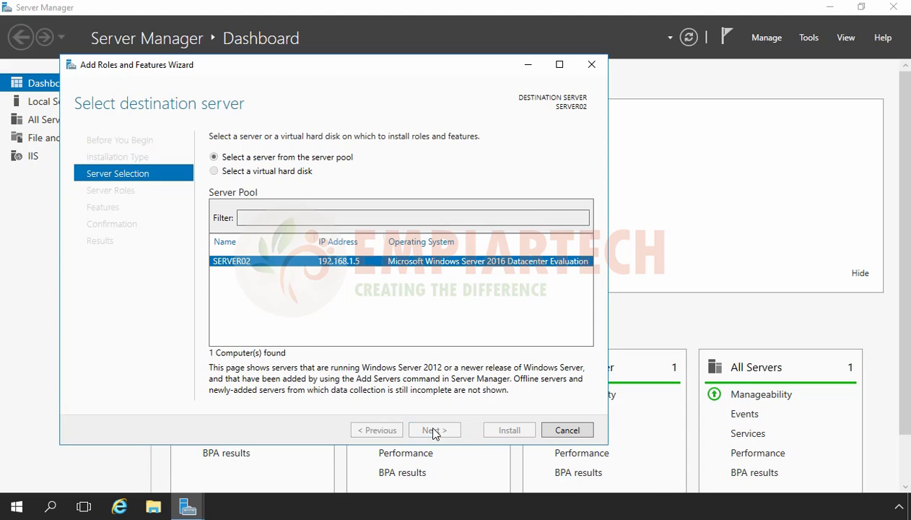
Step: Select the DNS Server role and include its required management tools
left_click(261, 258)
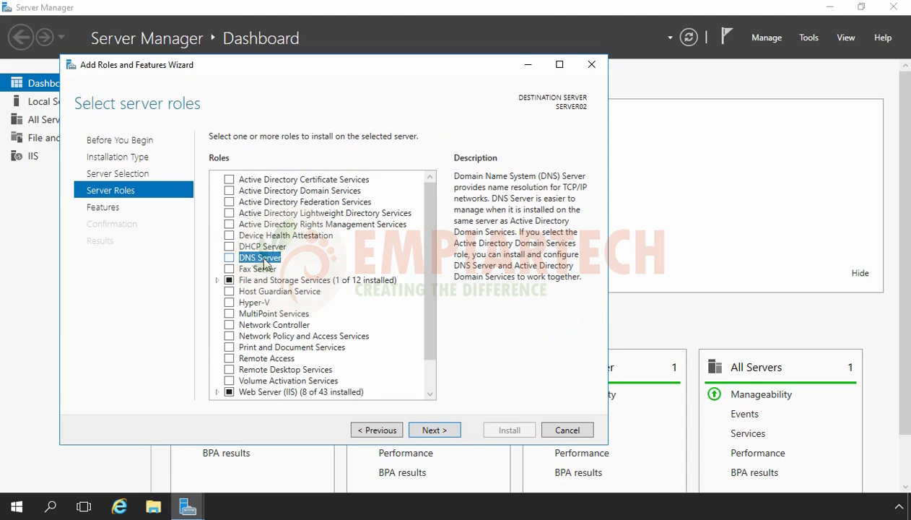
left_click(230, 259)
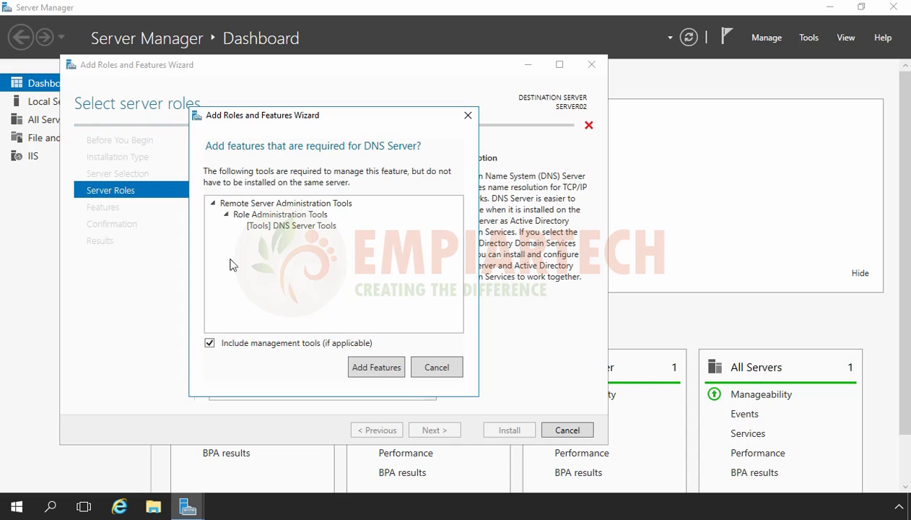
left_click(369, 367)
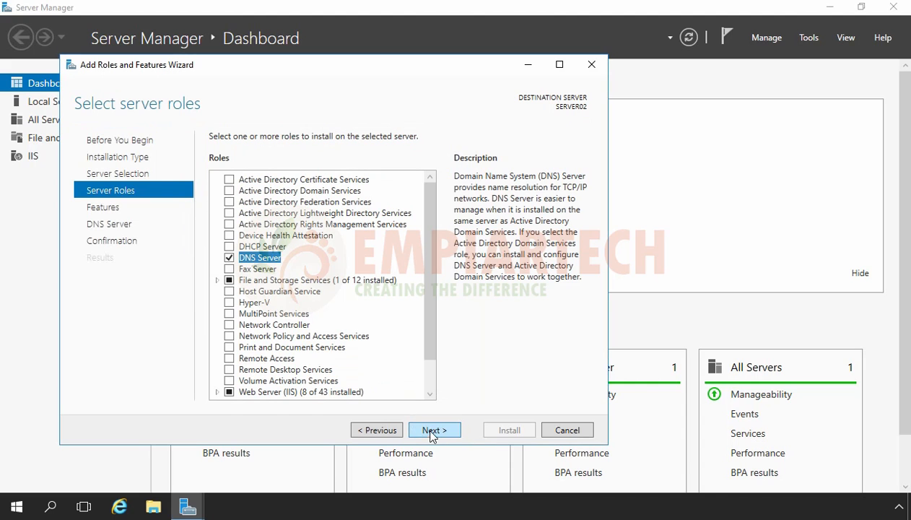
Step: Install the DNS Server role without extra features and close the wizard when the installation completes
left_click(433, 431)
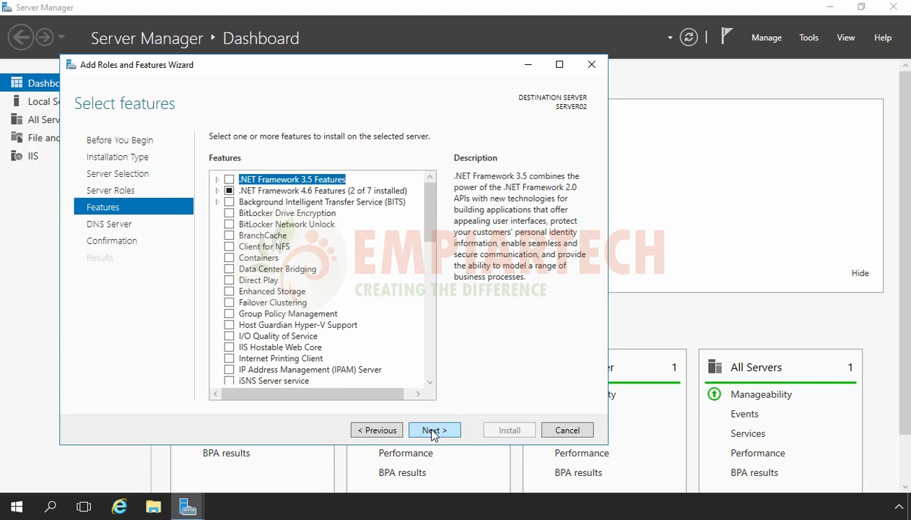
left_click(433, 431)
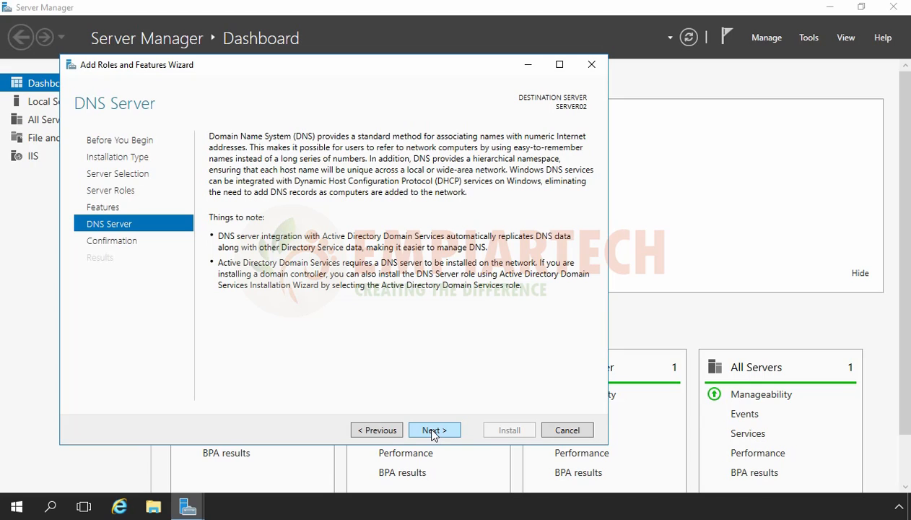
left_click(433, 431)
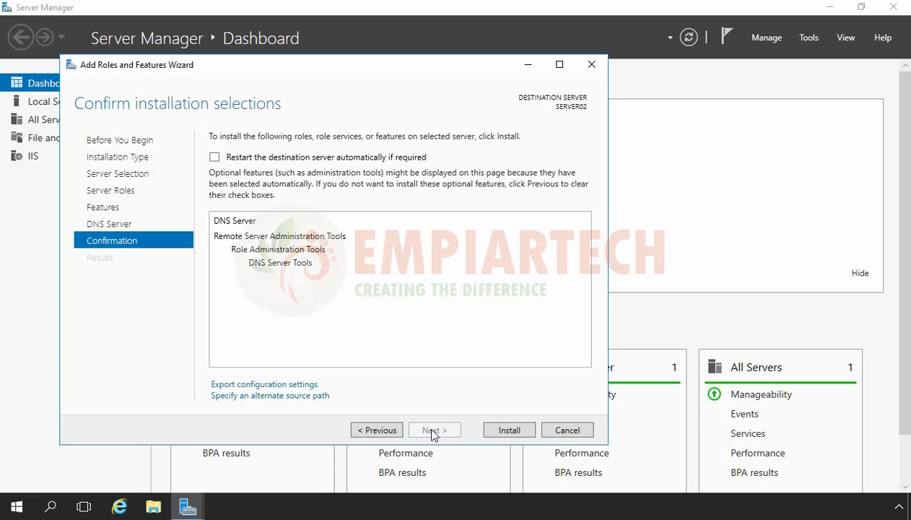
left_click(509, 430)
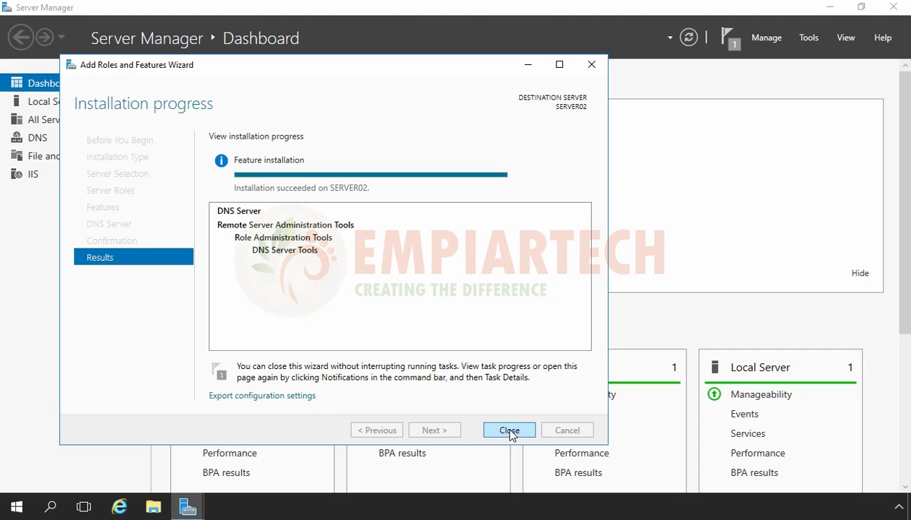
left_click(509, 430)
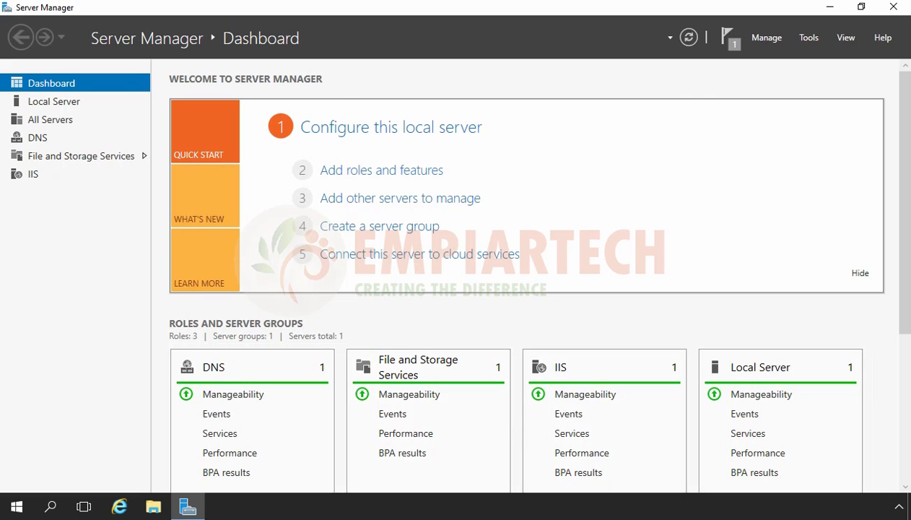
Step: Open DNS Manager from Server Manager in a maximized window and expand SERVER02
left_click(808, 39)
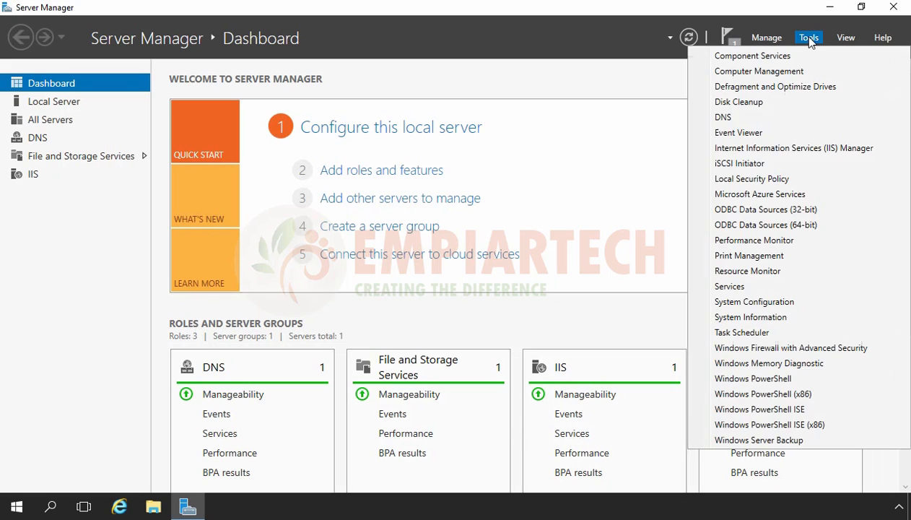
left_click(740, 119)
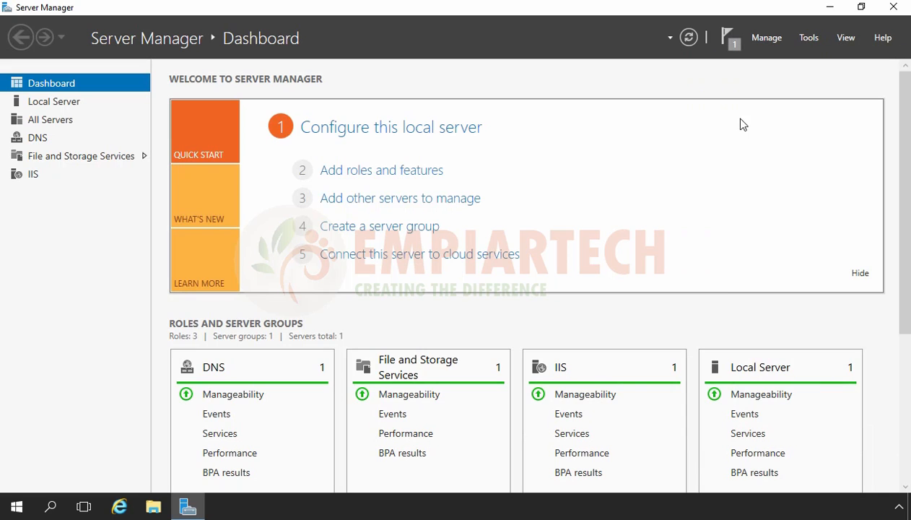
double_click(401, 46)
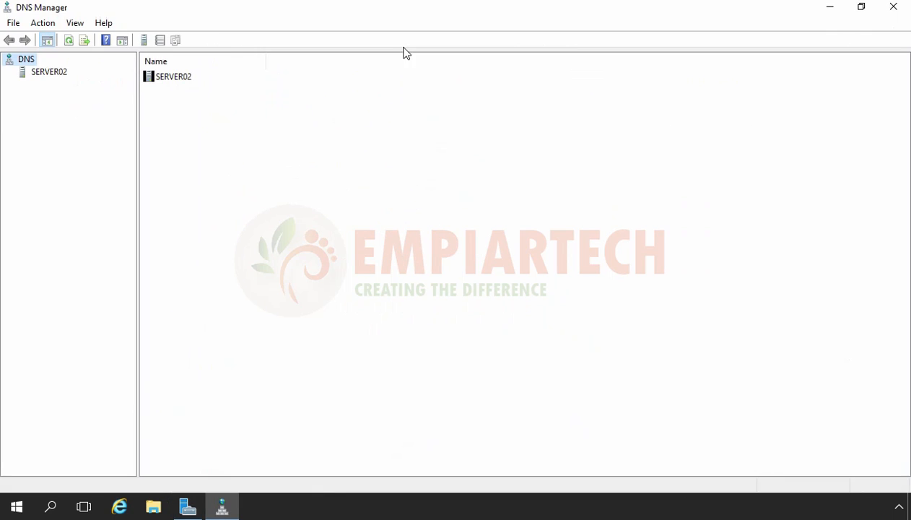
double_click(45, 74)
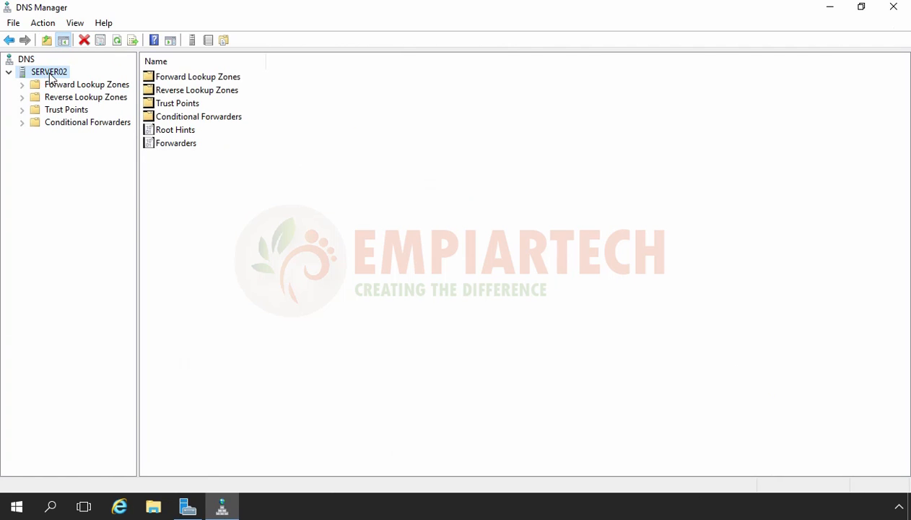
Step: Start a new zone under Forward Lookup Zones and choose Primary zone as its type
left_click(72, 86)
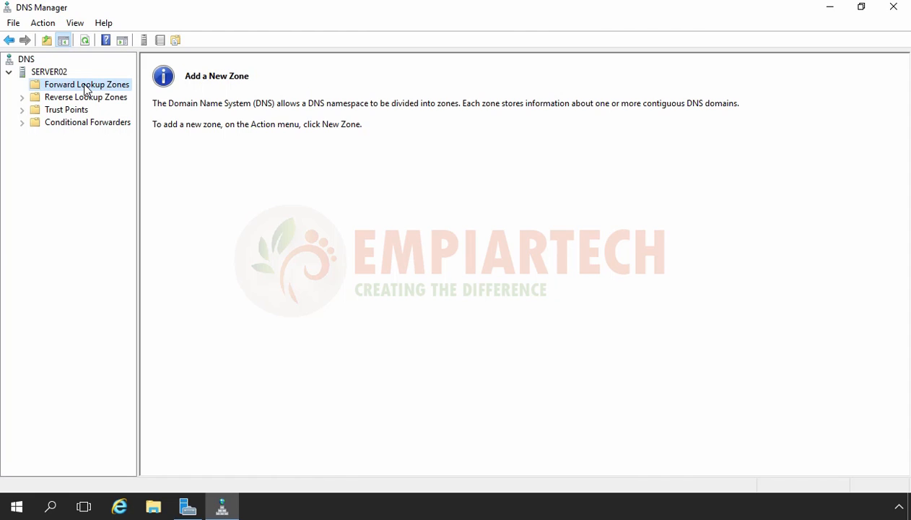
right_click(85, 89)
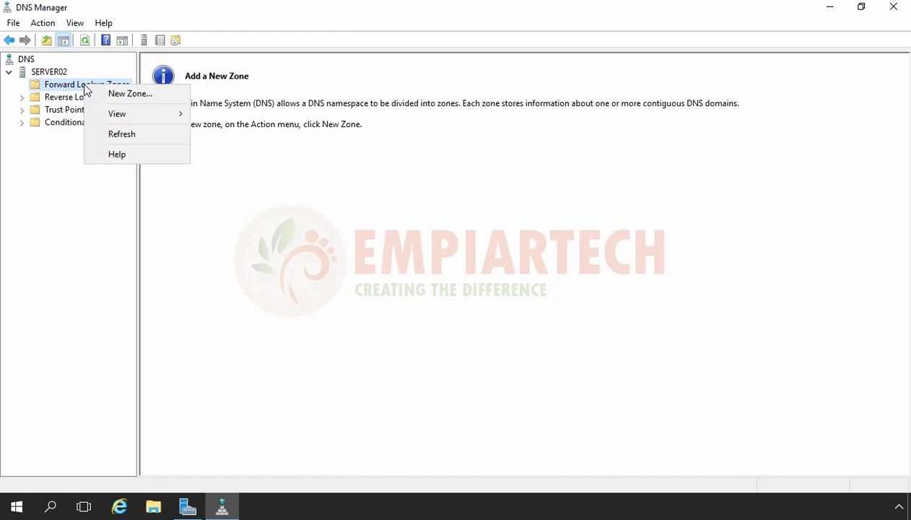
left_click(110, 96)
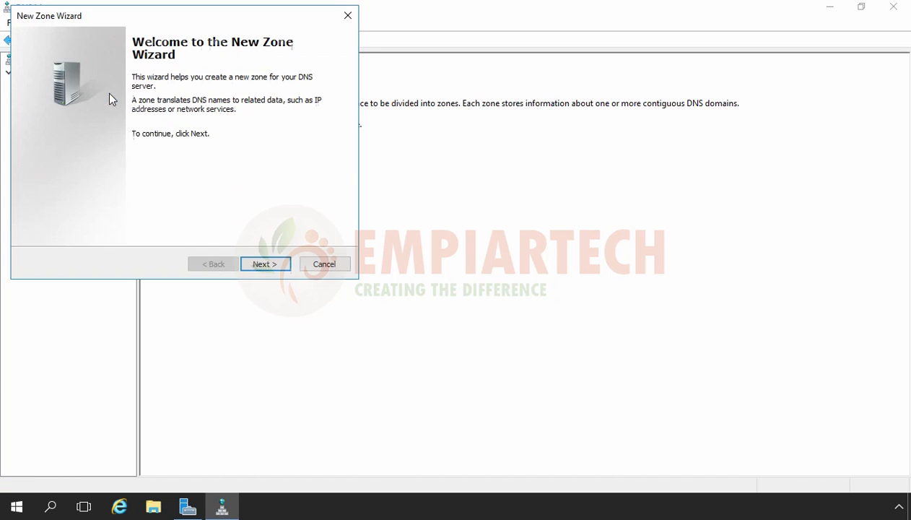
left_click(267, 265)
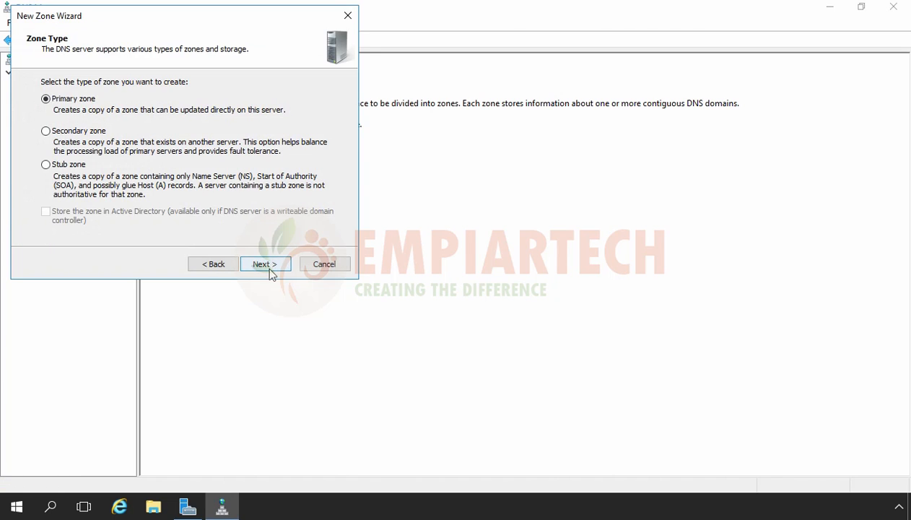
left_click_drag(132, 23, 255, 87)
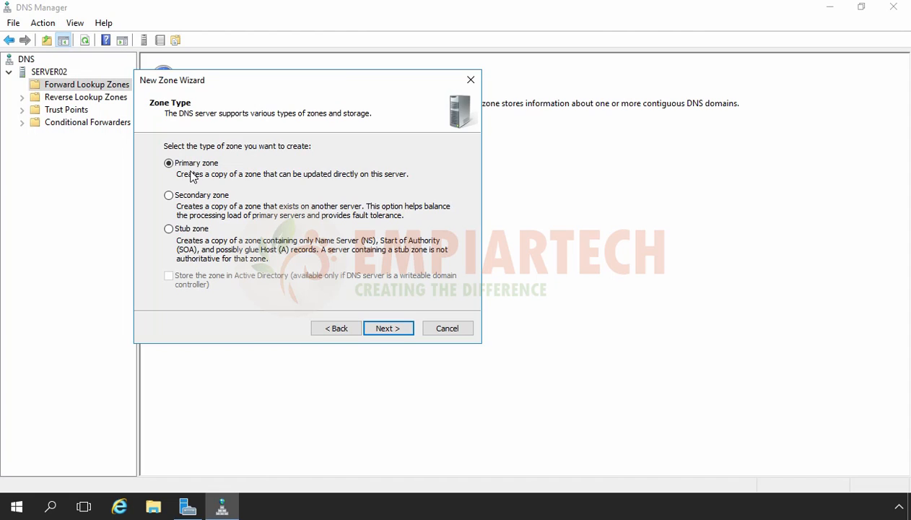
left_click(383, 329)
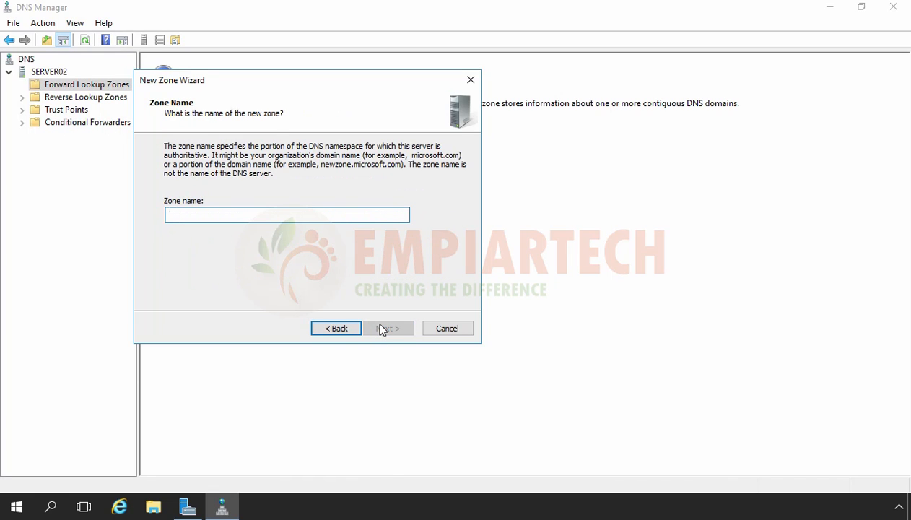
Step: Name the zone empiartech.com and accept the new zone file empiartech.com.dns
type("empiar")
type("tech.com")
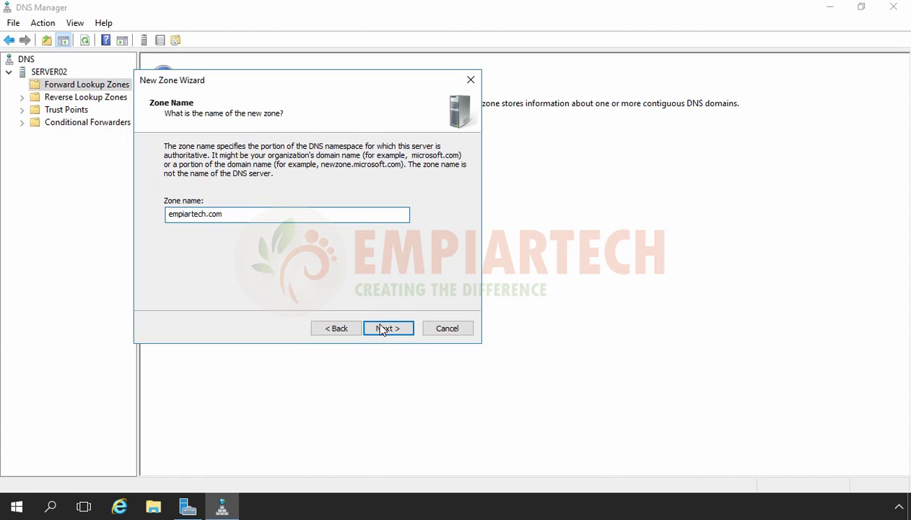
left_click(383, 329)
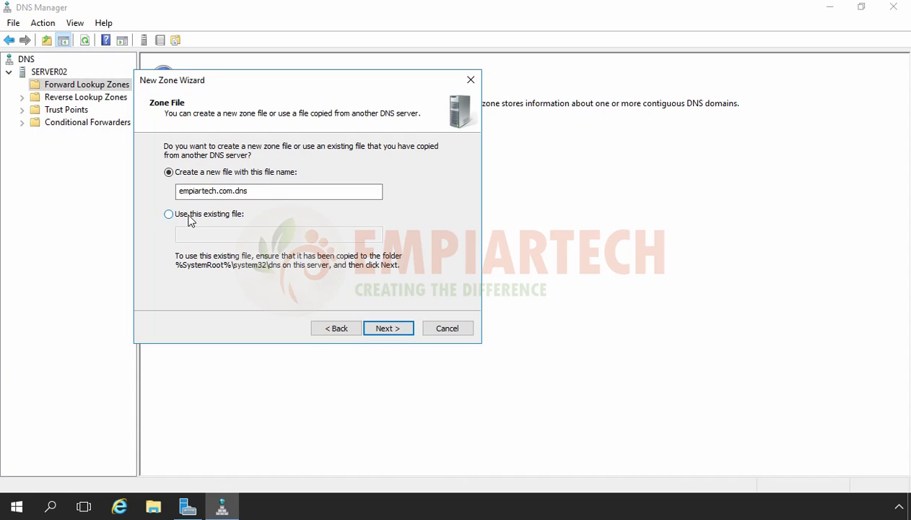
left_click_drag(179, 191, 242, 190)
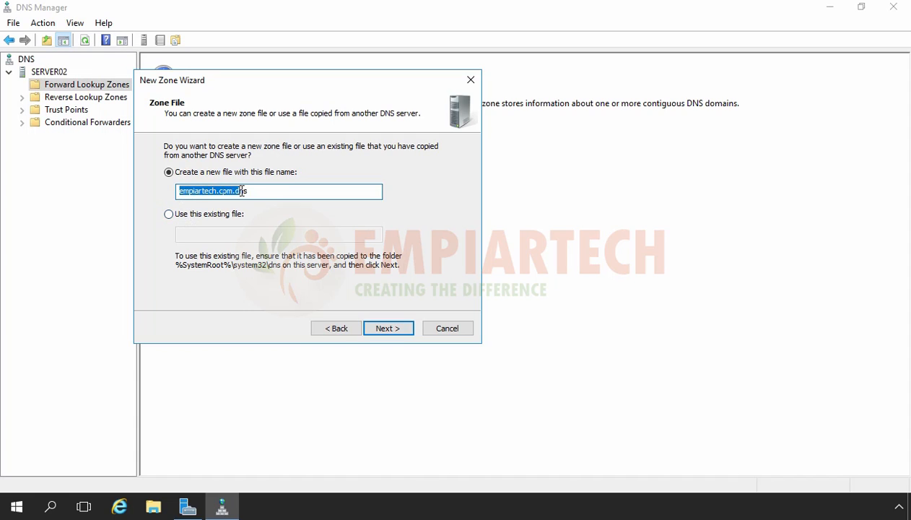
left_click(264, 191)
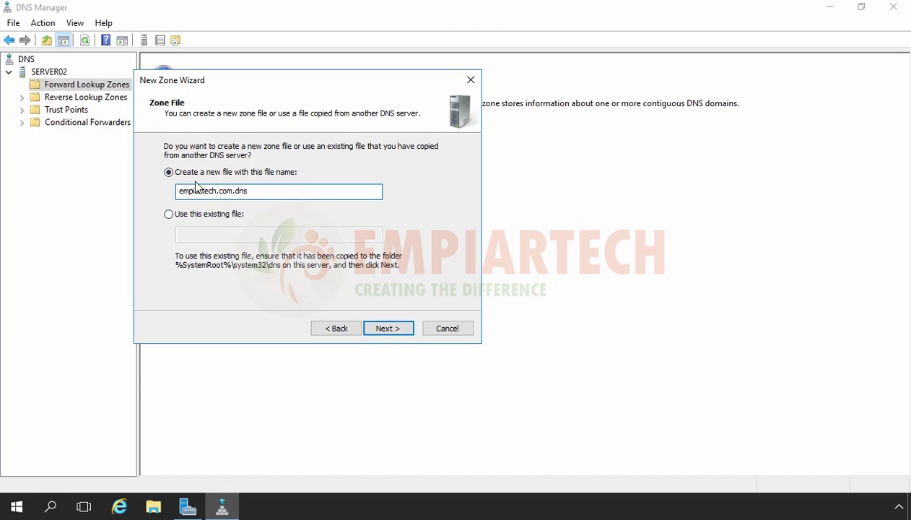
left_click(382, 330)
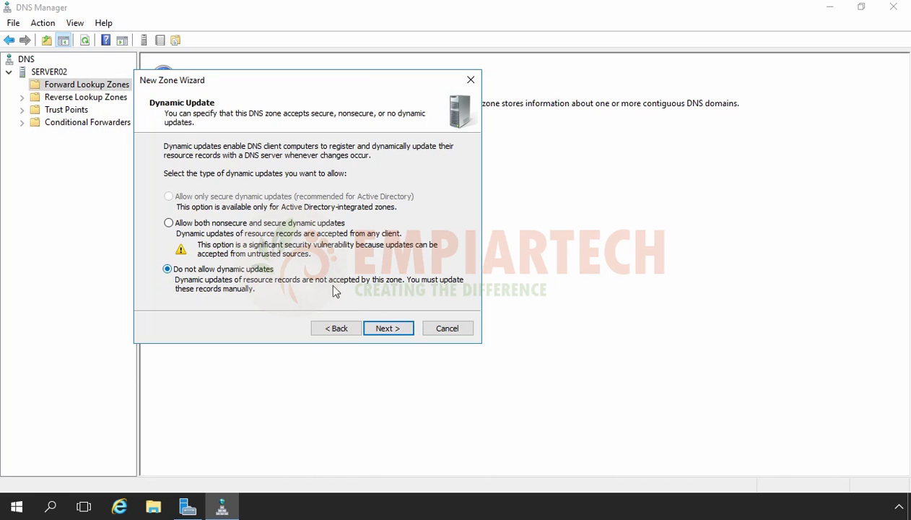
Step: Finish creating the zone with dynamic updates not allowed, and expand Forward Lookup Zones
left_click(388, 329)
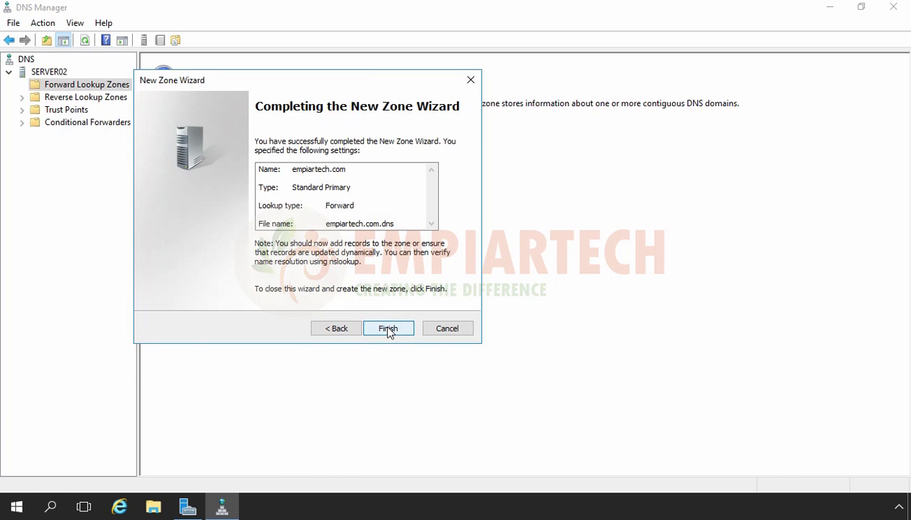
left_click(388, 329)
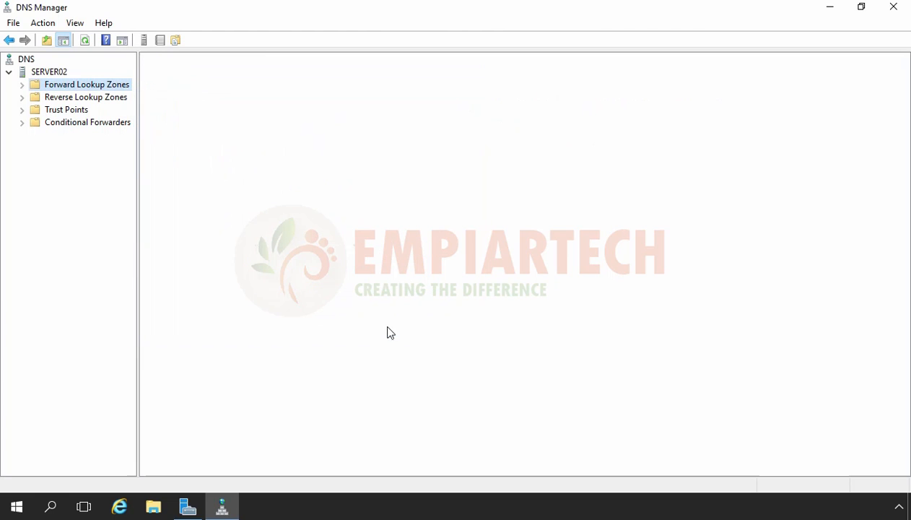
double_click(100, 88)
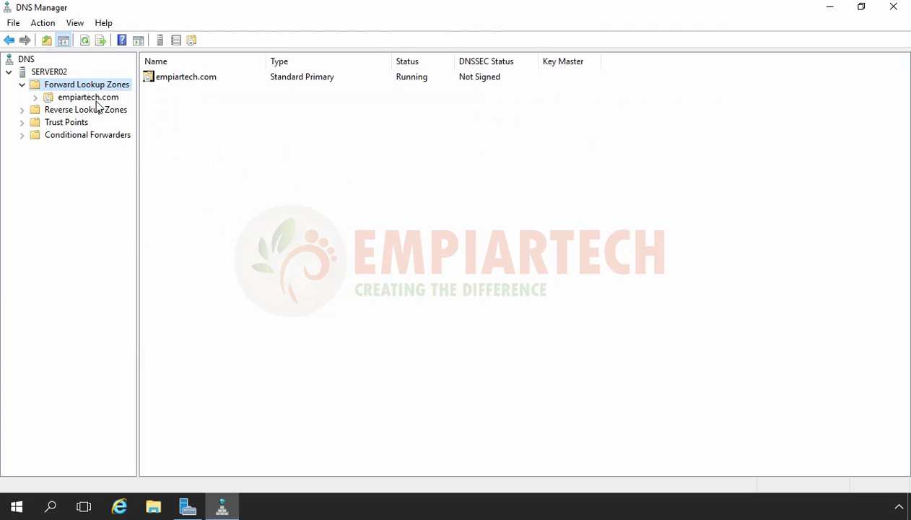
Step: Examine the Start of Authority and Name Server records in the empiartech.com forward lookup zone
left_click(96, 99)
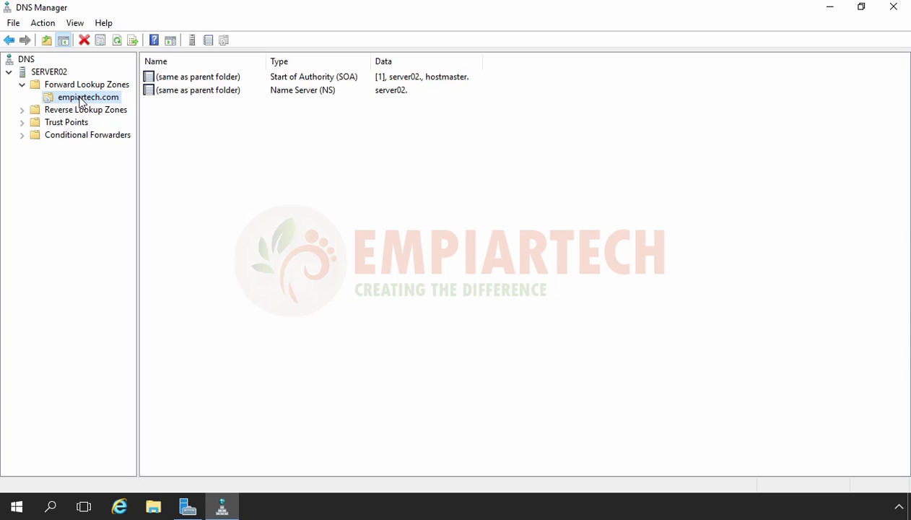
left_click(320, 78)
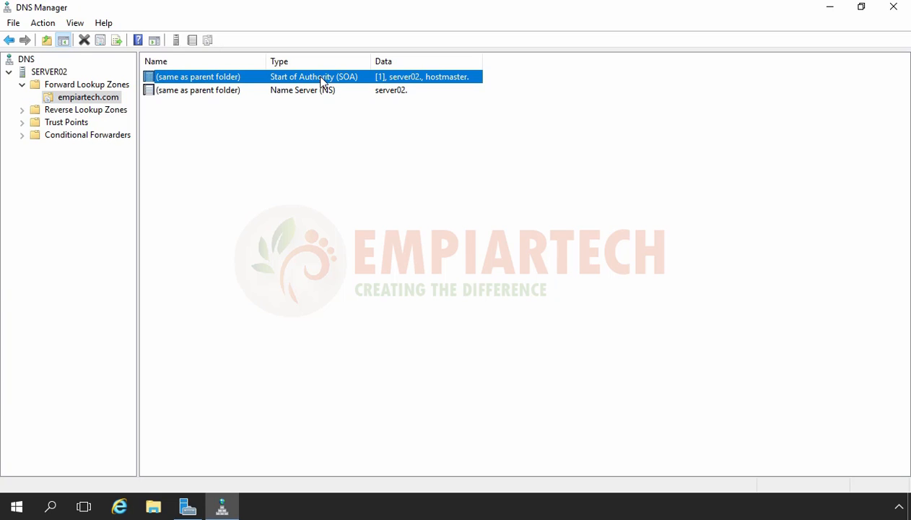
left_click(304, 91)
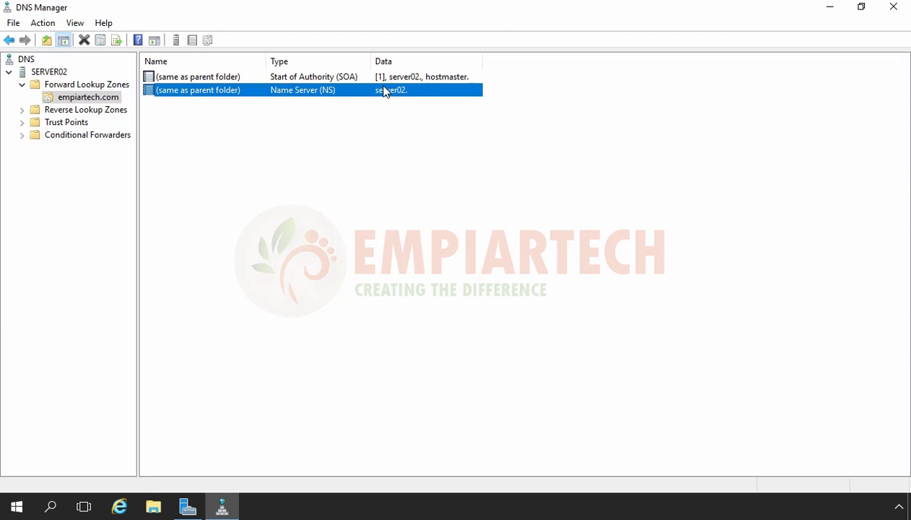
Step: Start a new zone under Reverse Lookup Zones as a Primary zone of the IPv4 Reverse Lookup Zone type
left_click(71, 113)
right_click(70, 112)
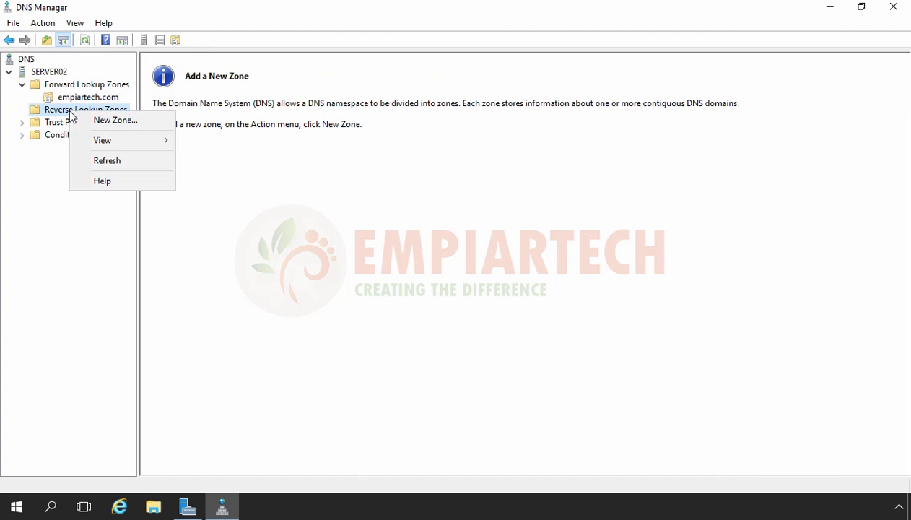
left_click(108, 121)
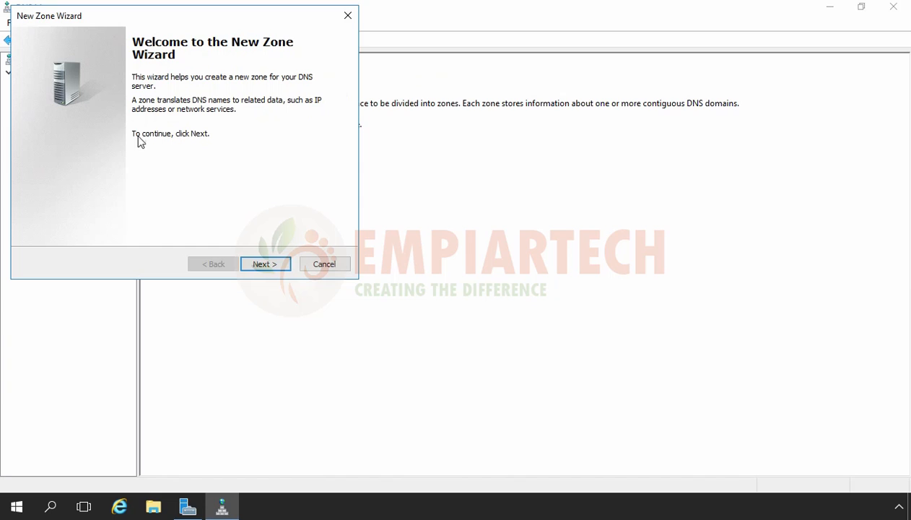
left_click(264, 264)
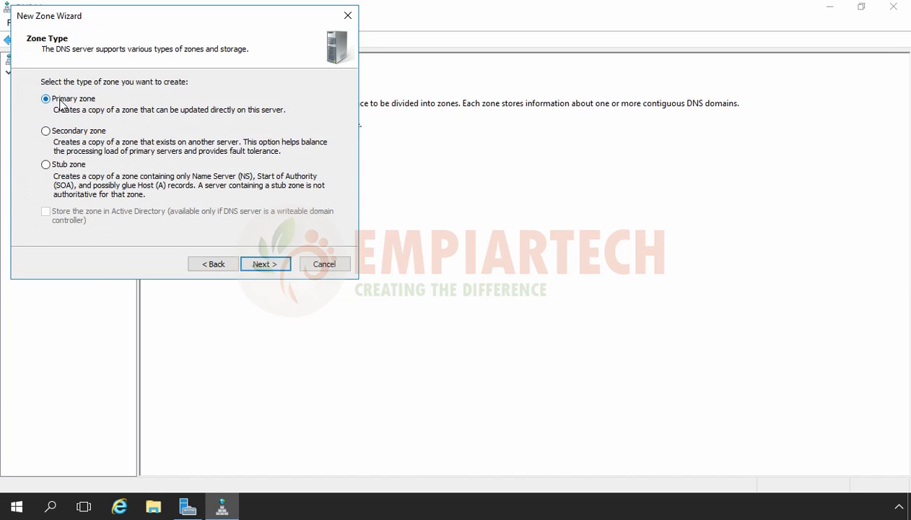
left_click(261, 266)
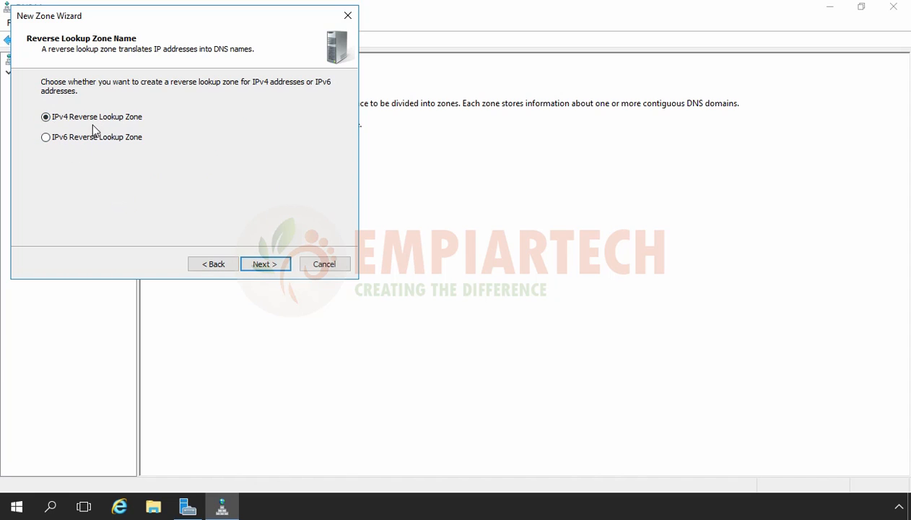
left_click(264, 264)
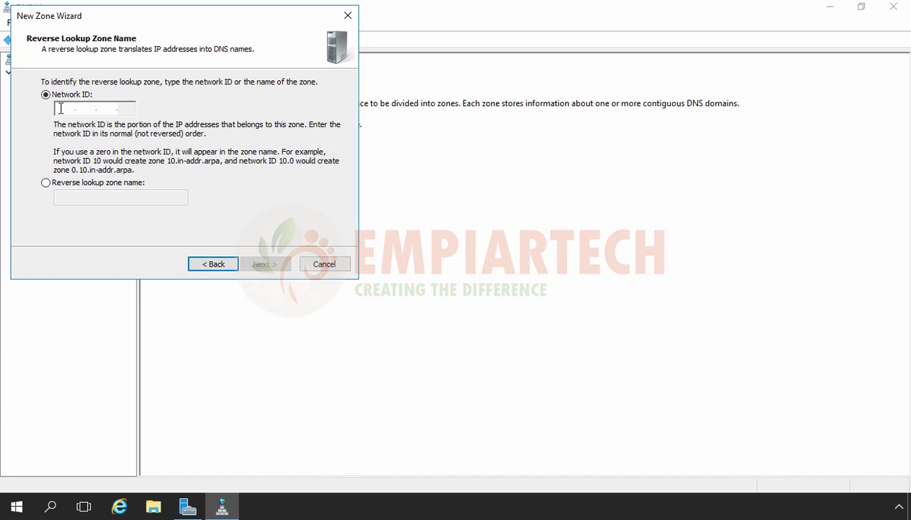
Step: Set the reverse zone's network ID to 192.168.1 and accept the new zone file 1.168.192.in-addr.arpa.dns
type("192.")
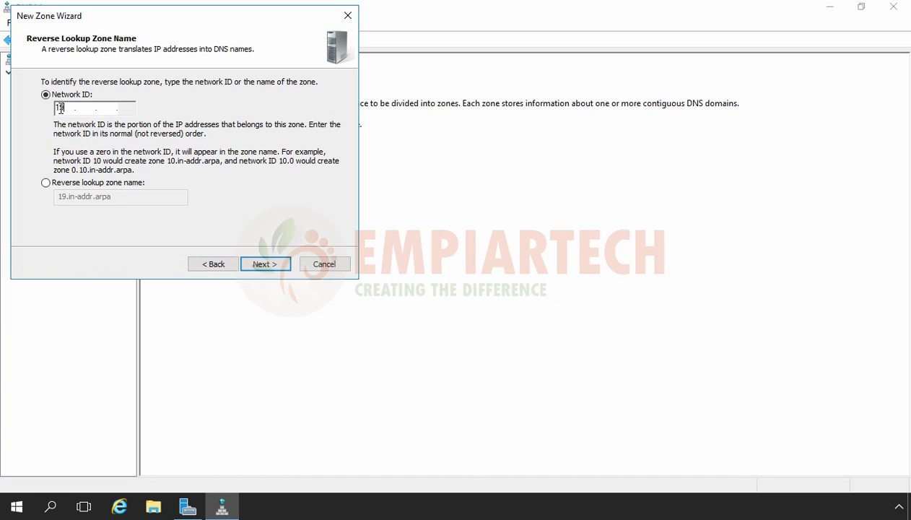
type("168.1")
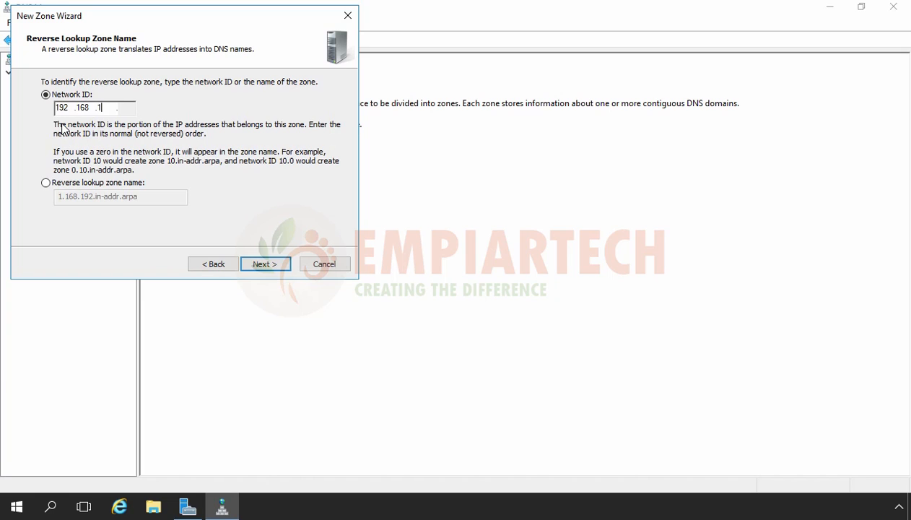
left_click(261, 266)
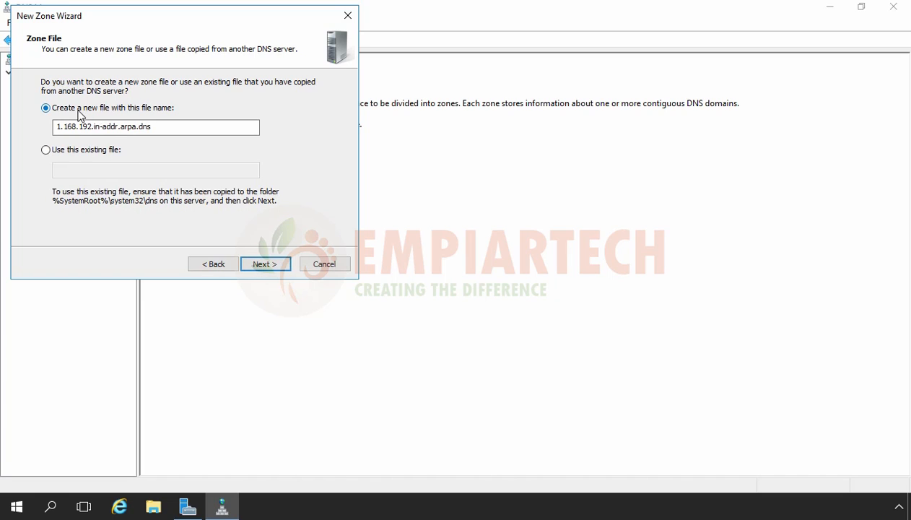
left_click(264, 264)
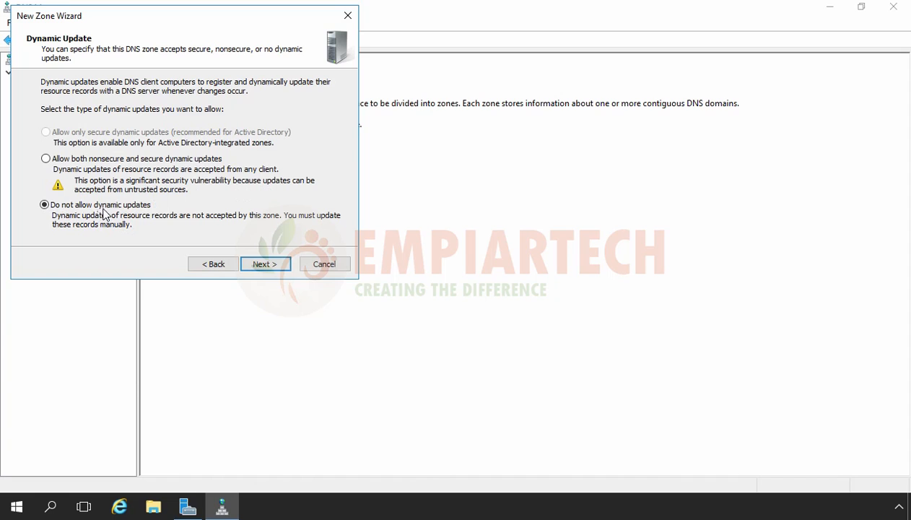
Step: Finish creating the reverse zone with dynamic updates not allowed, and open it under Reverse Lookup Zones
left_click(265, 265)
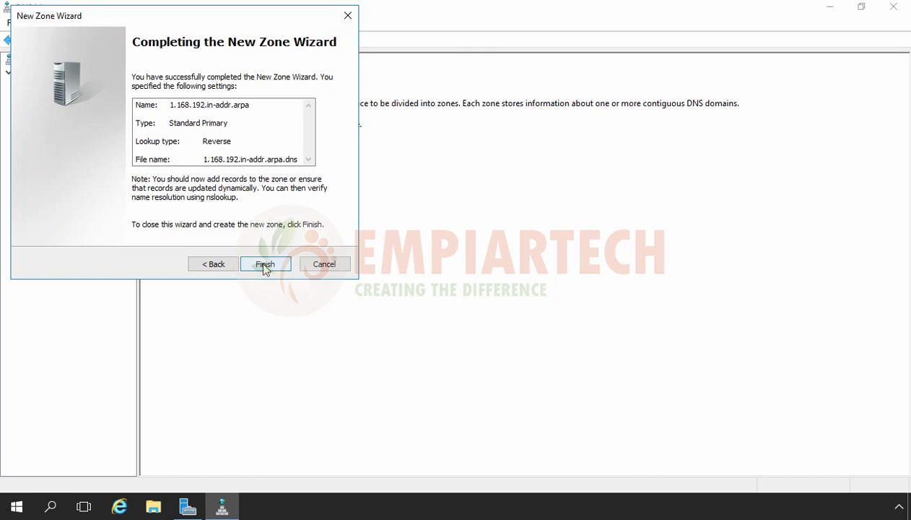
left_click(265, 264)
double_click(85, 110)
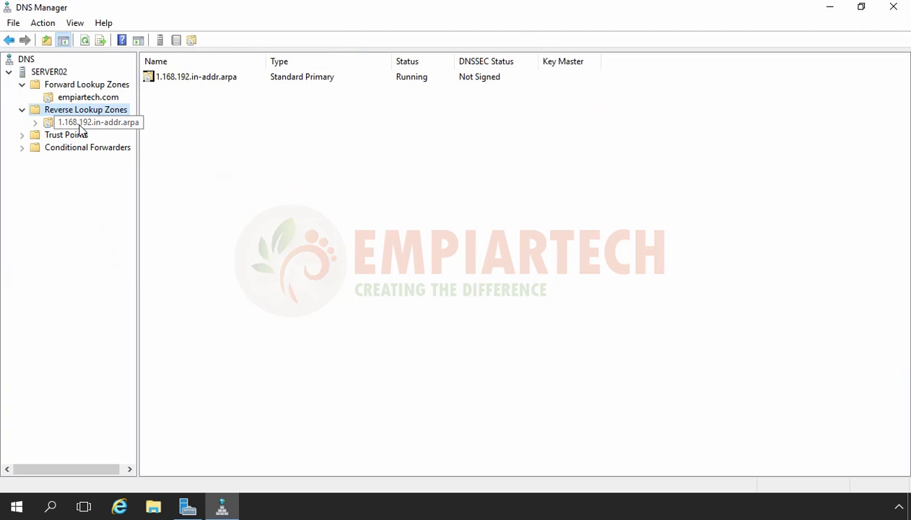
left_click(79, 124)
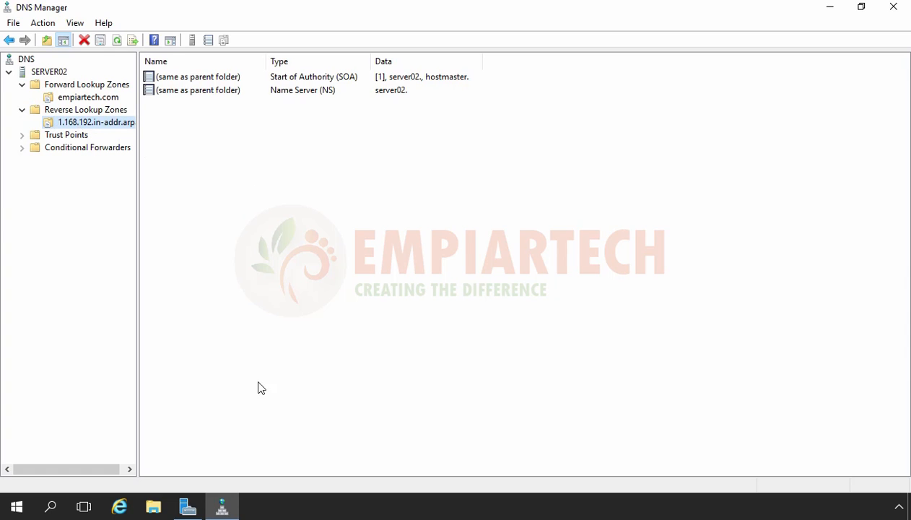
Step: Add a pointer (PTR) record to the reverse zone for host IP address 192.168.1.5 with host name ns1.empiartech.com
right_click(343, 174)
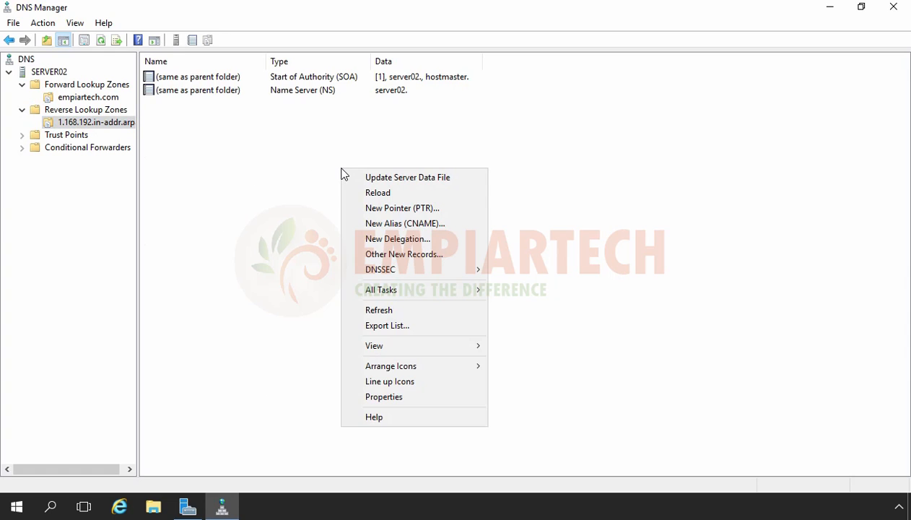
left_click(376, 211)
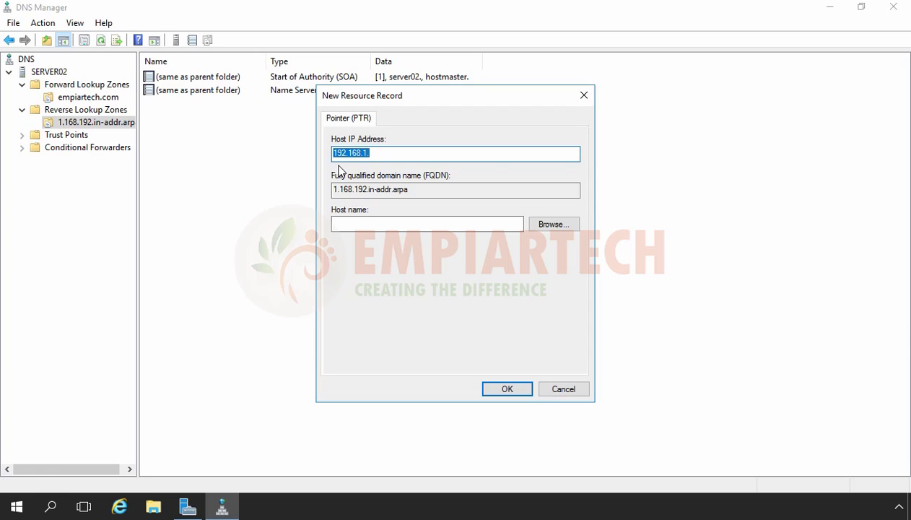
left_click(395, 156)
type("5")
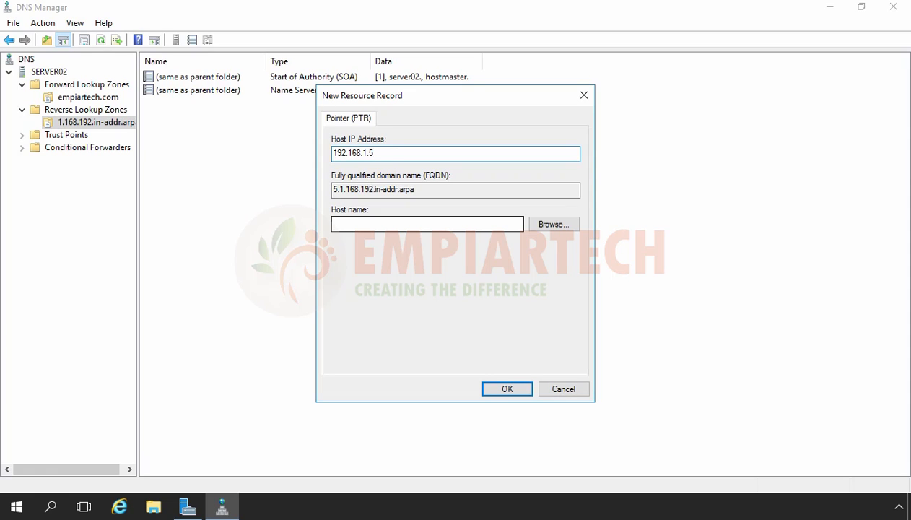
left_click(355, 224)
type("ns")
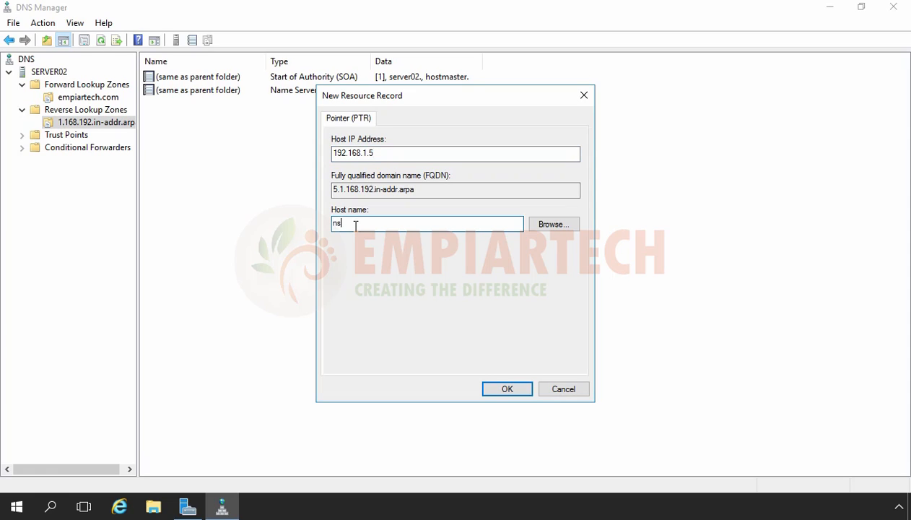
type("1.empiartech.com")
left_click(500, 389)
left_click(189, 105)
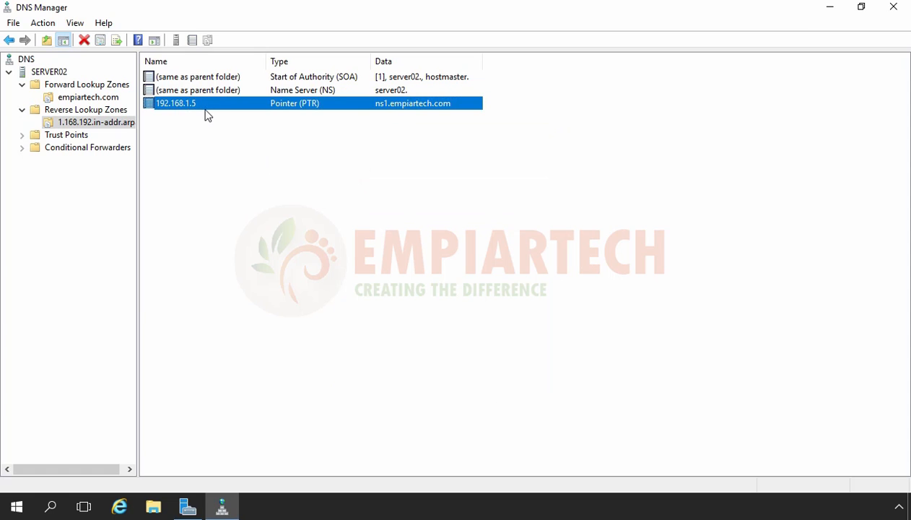
Step: Add a host (A) record named www with IP address 192.168.1.5 to the empiartech.com forward zone, without an associated pointer record
left_click(84, 101)
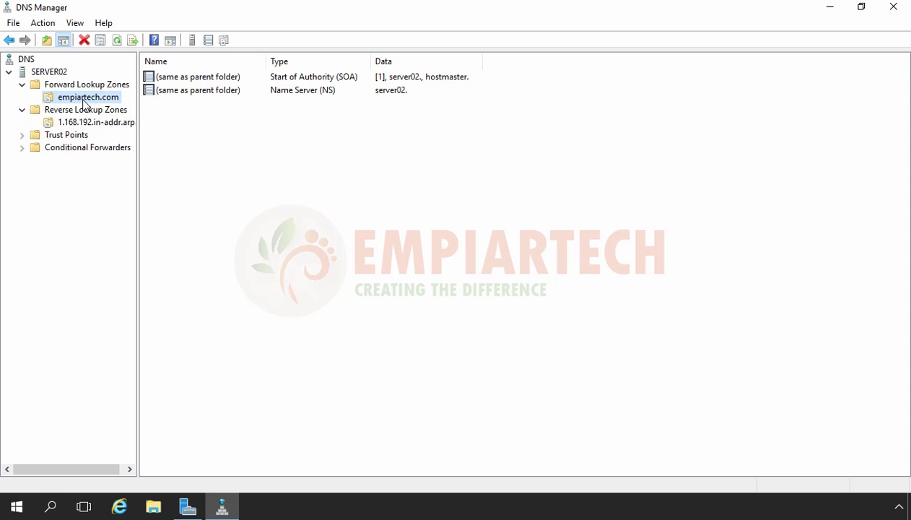
right_click(281, 155)
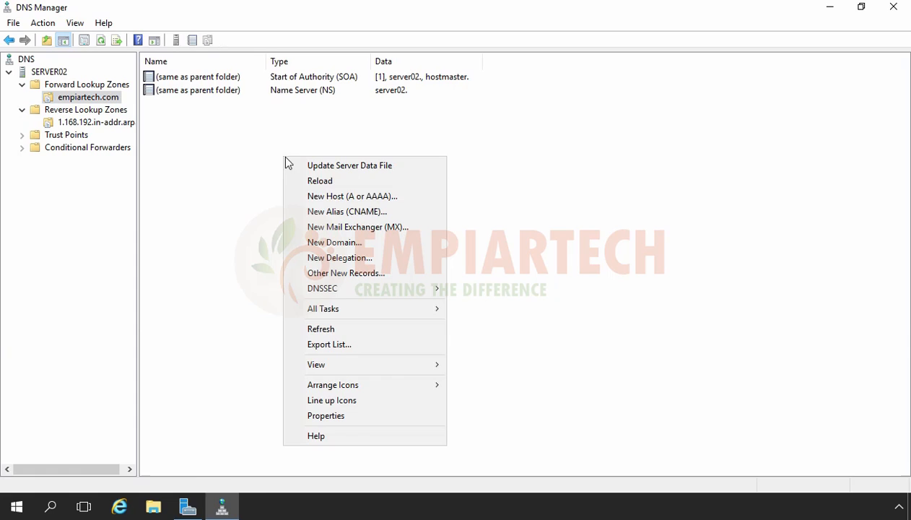
left_click(318, 198)
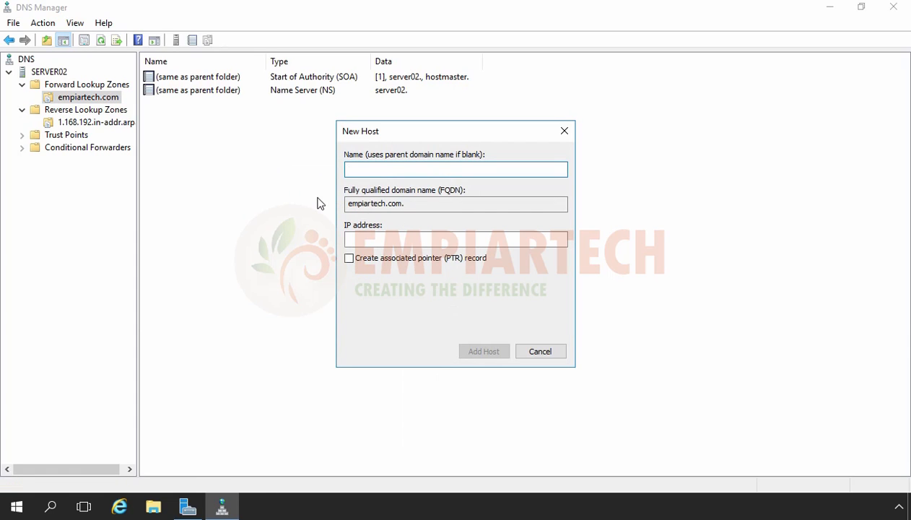
type("www")
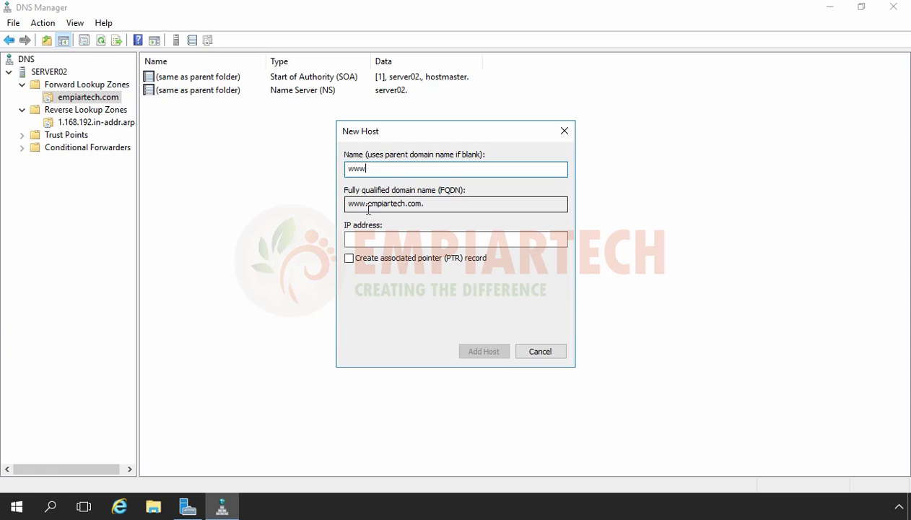
left_click(375, 238)
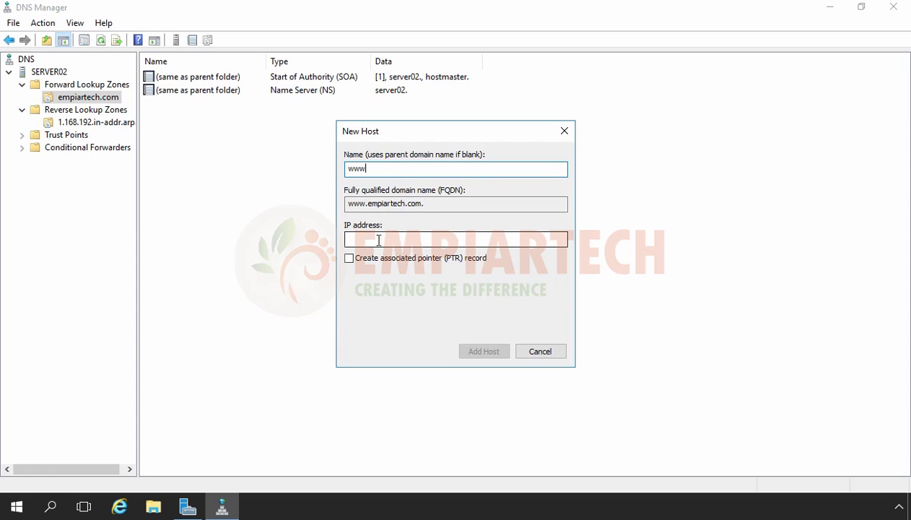
type("192")
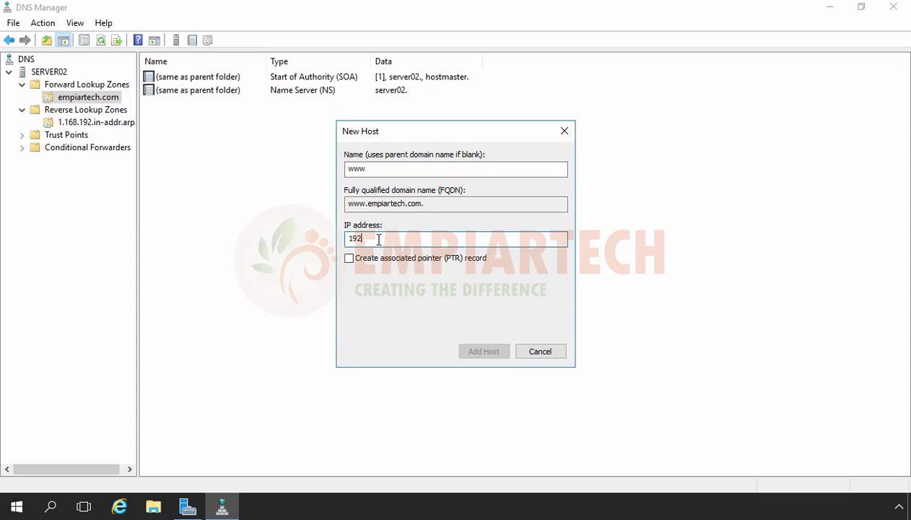
type(".168.1.5")
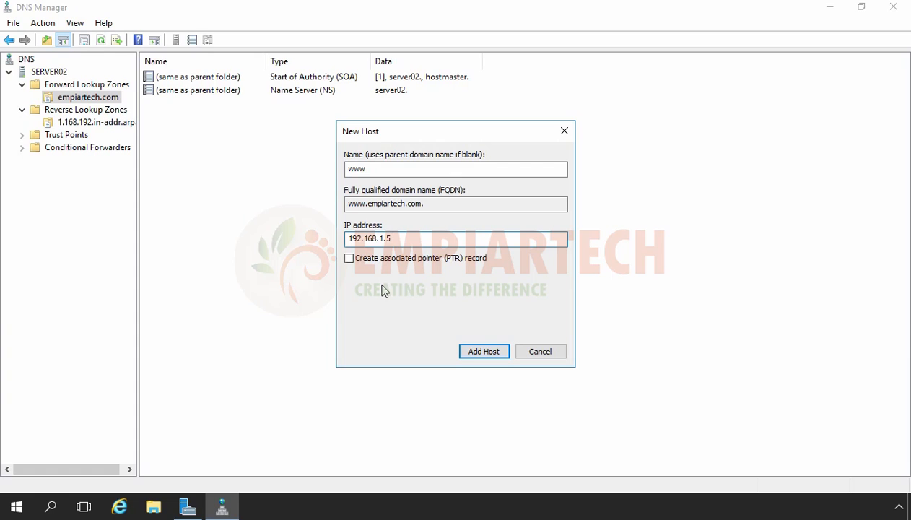
left_click(483, 351)
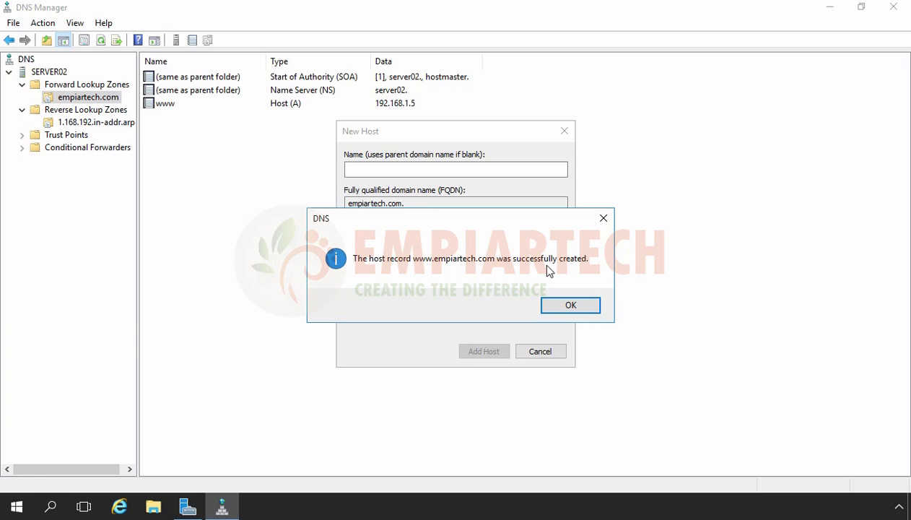
left_click(555, 308)
left_click(543, 350)
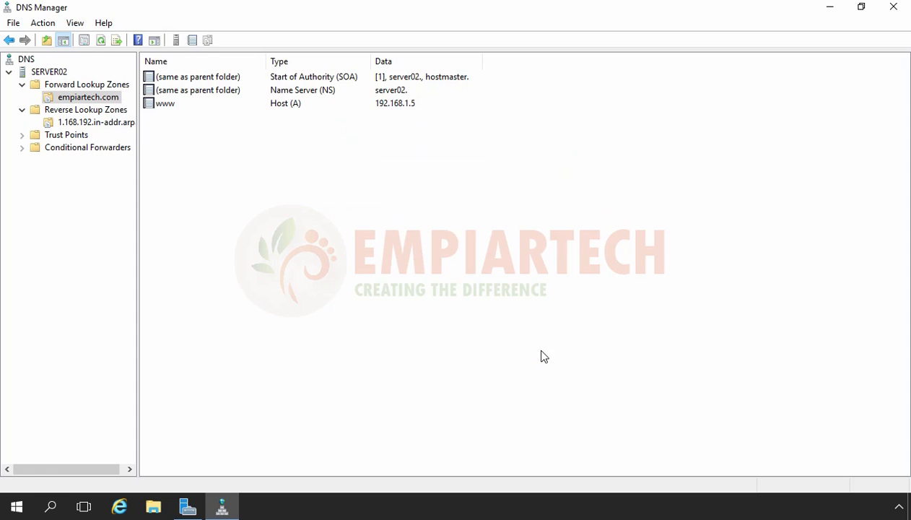
Step: Review the fully qualified domain name and IP address in the www host record's properties
double_click(165, 105)
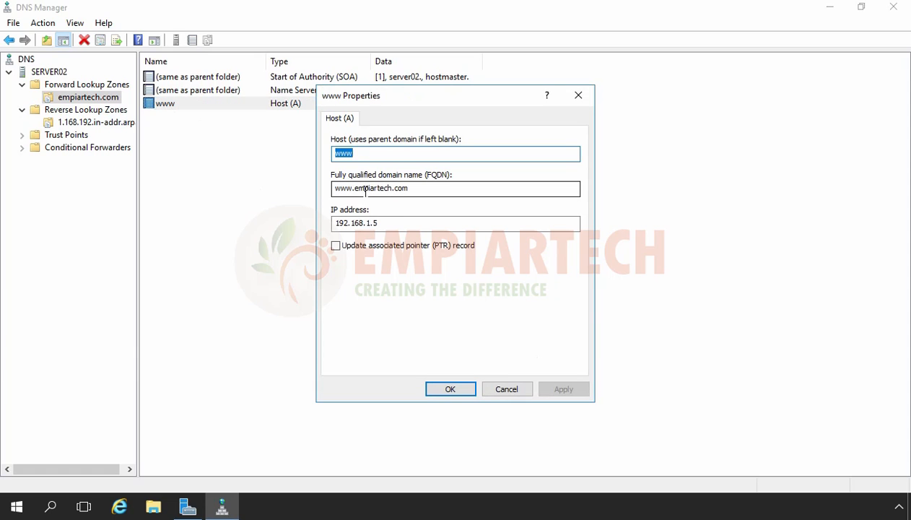
left_click_drag(337, 188, 407, 190)
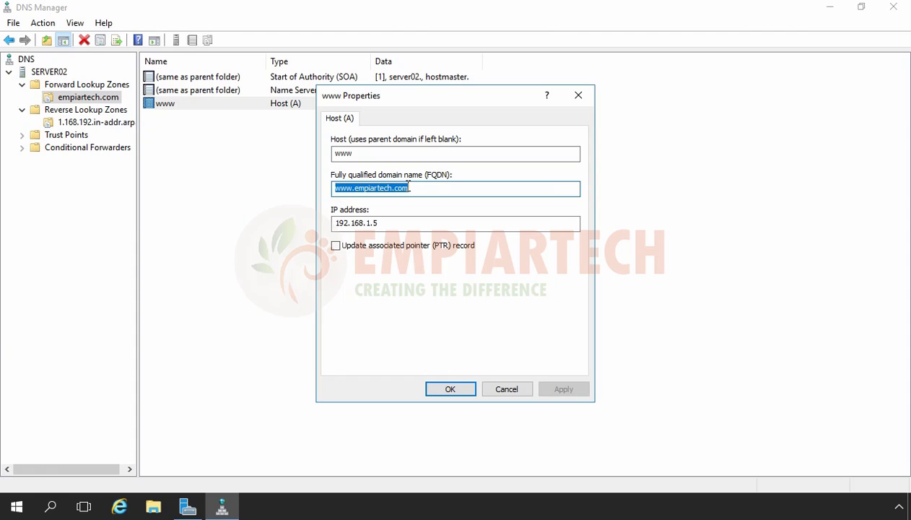
left_click(334, 223)
left_click_drag(334, 223, 387, 224)
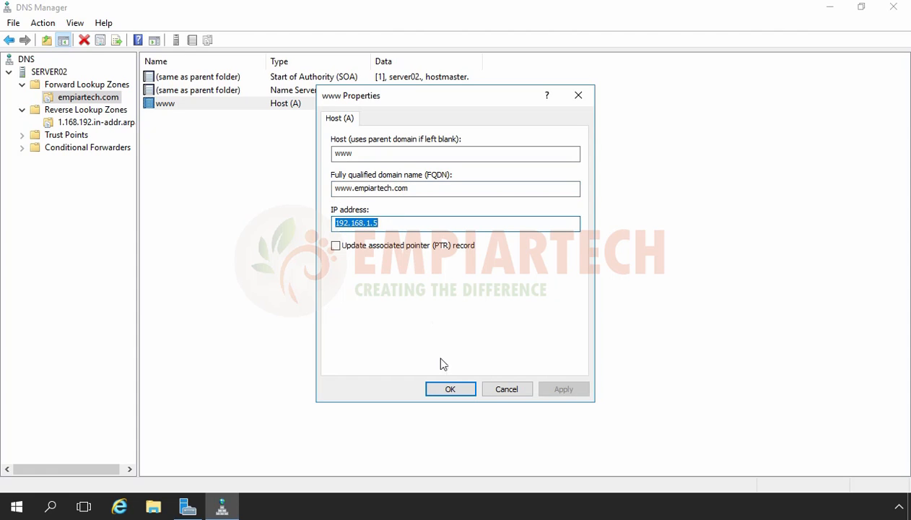
left_click(450, 390)
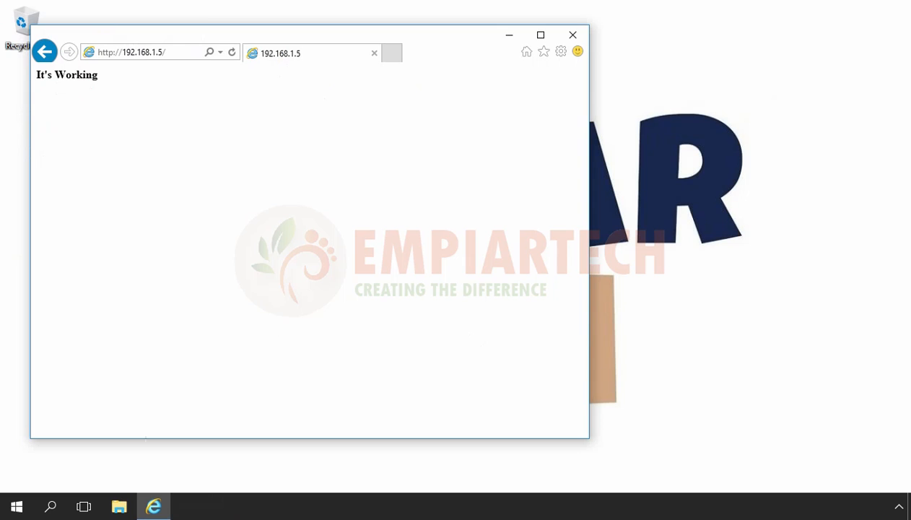
Step: Open Command Prompt, run ipconfig and ipconfig /all, and check the Ethernet adapter's DNS server address
right_click(16, 506)
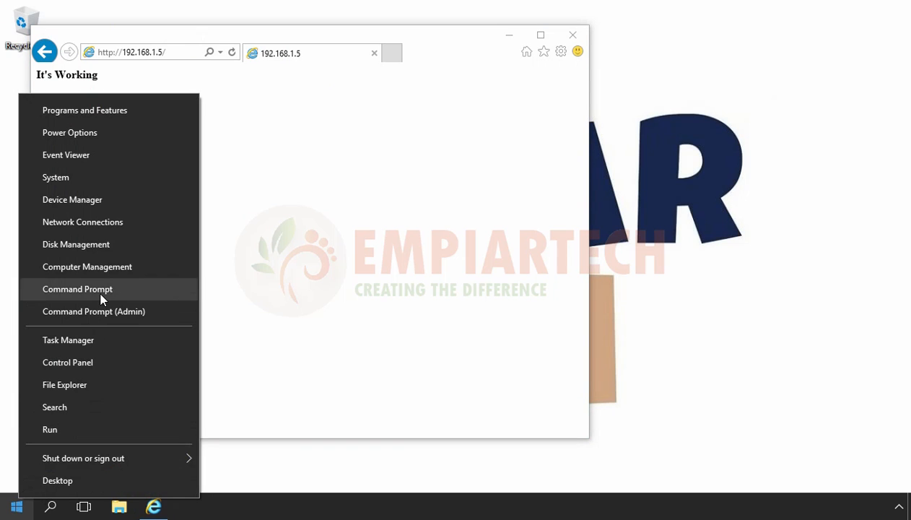
left_click(98, 289)
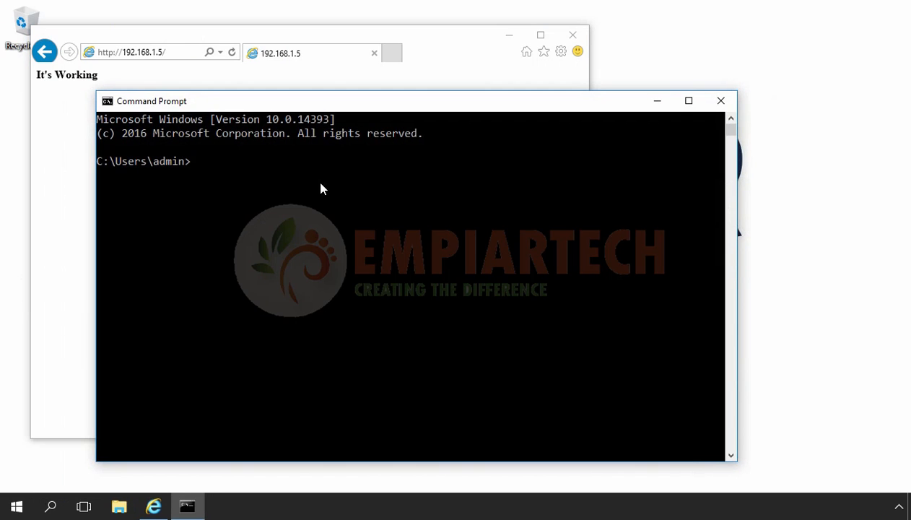
type("ipconfig")
key("Return")
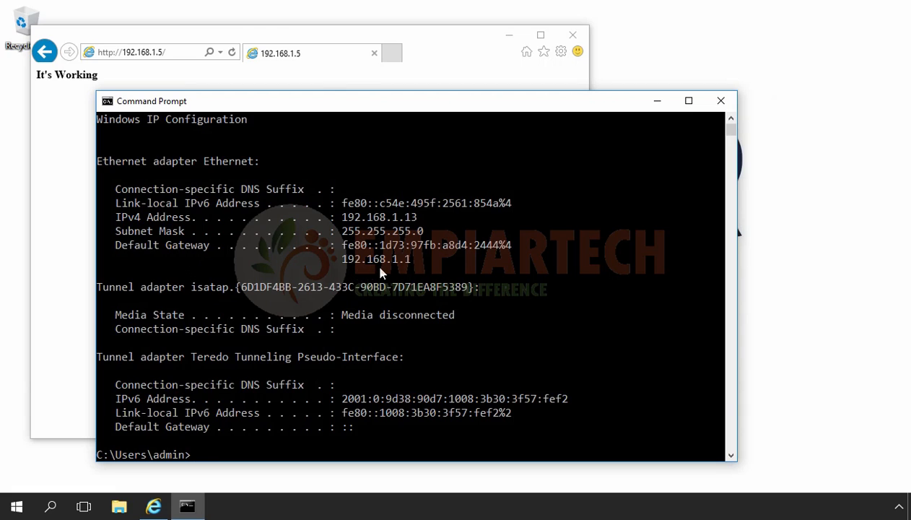
type("ipconfig /all")
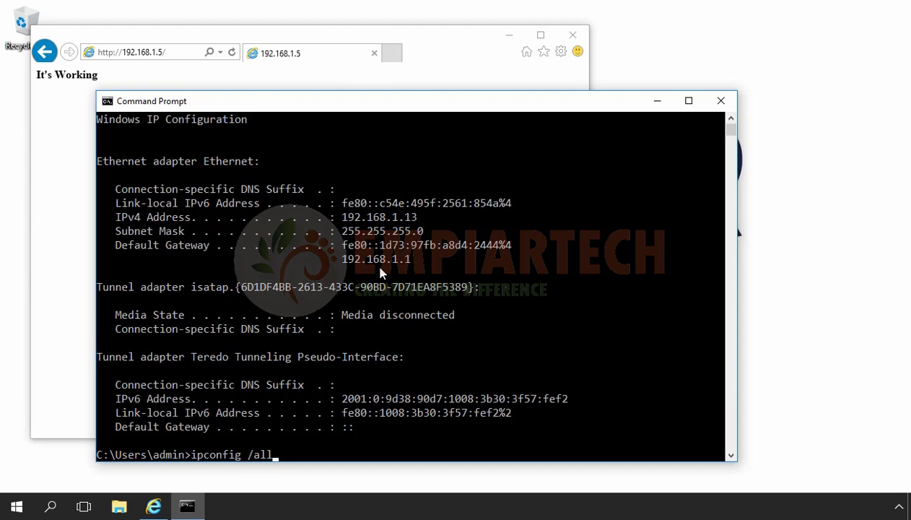
key("Return")
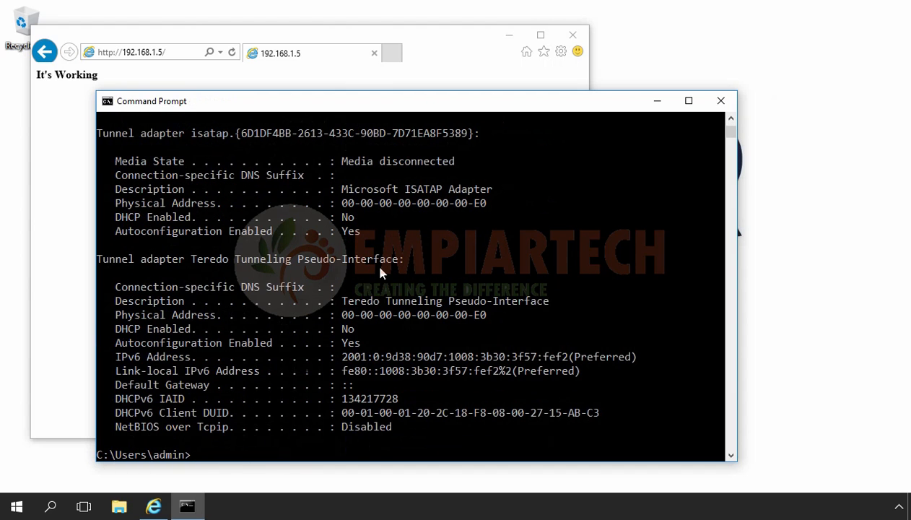
scroll(381, 269, "up", 4)
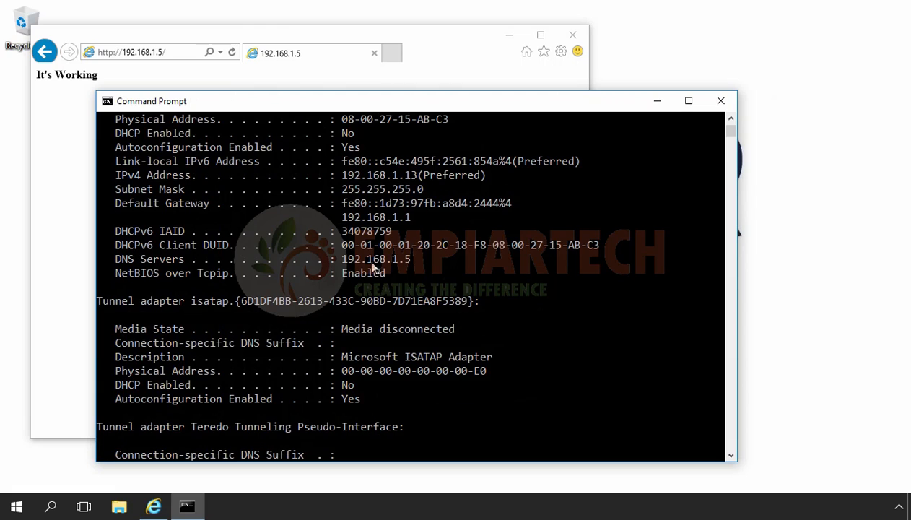
left_click(332, 260)
left_click_drag(340, 262, 431, 260)
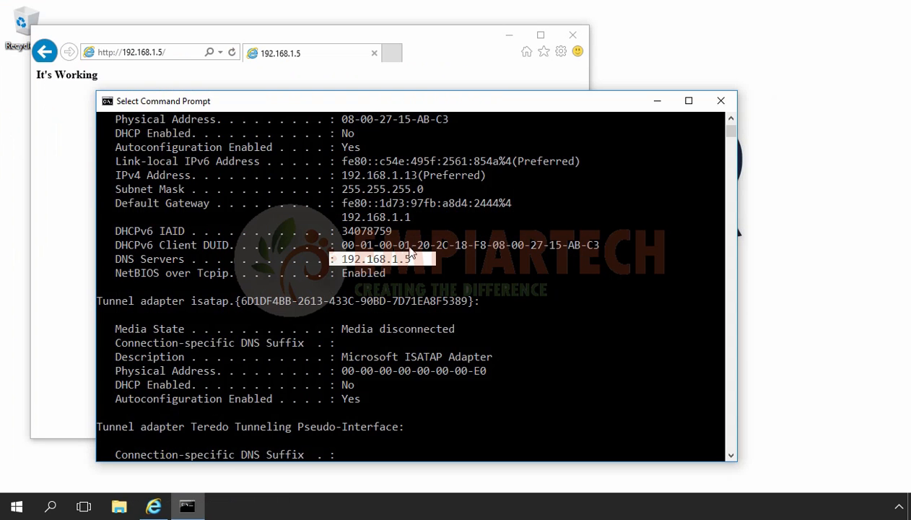
type("cls")
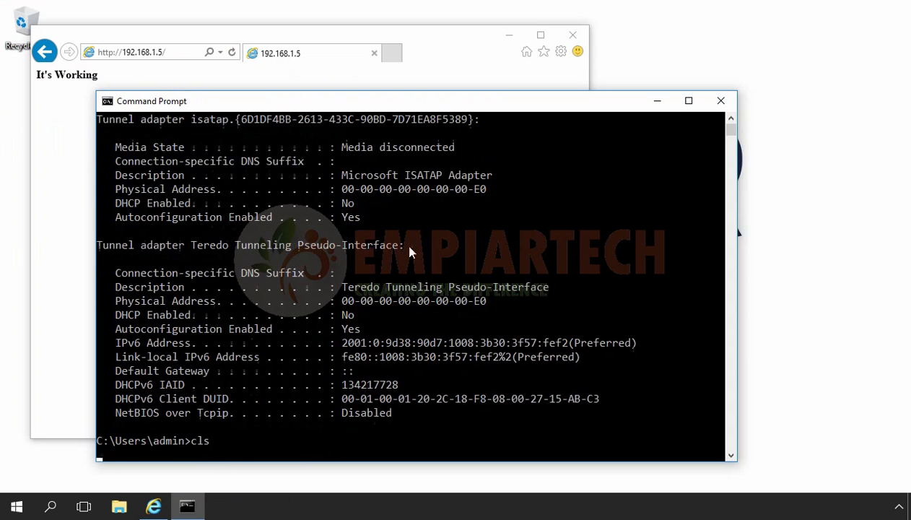
key("Return")
type("nslookup")
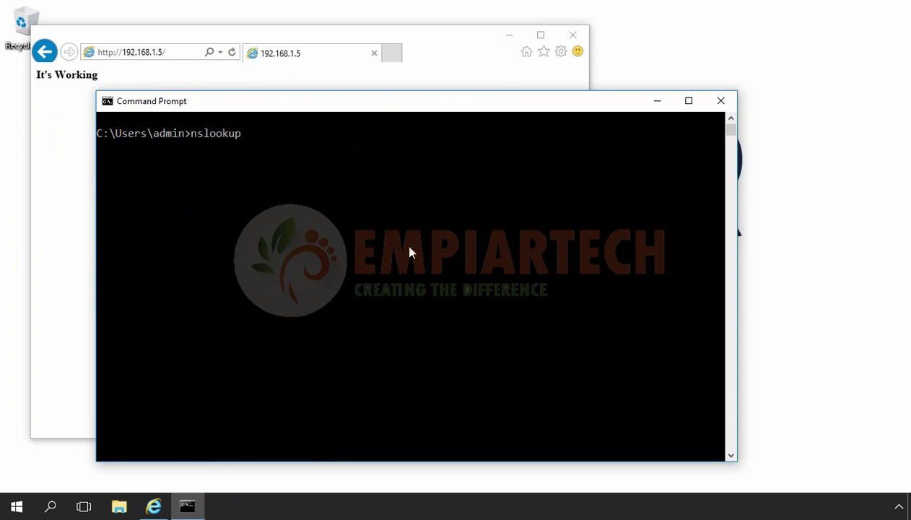
key("Return")
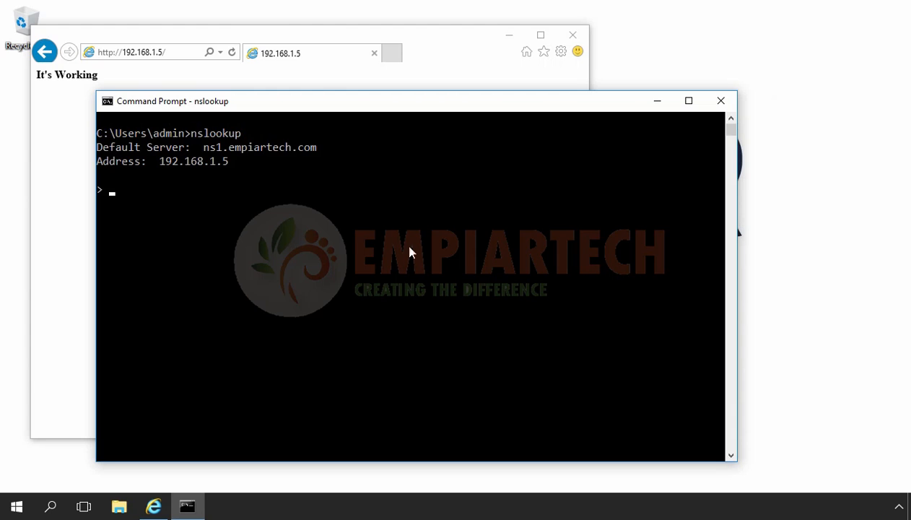
type("www.empiartech.com")
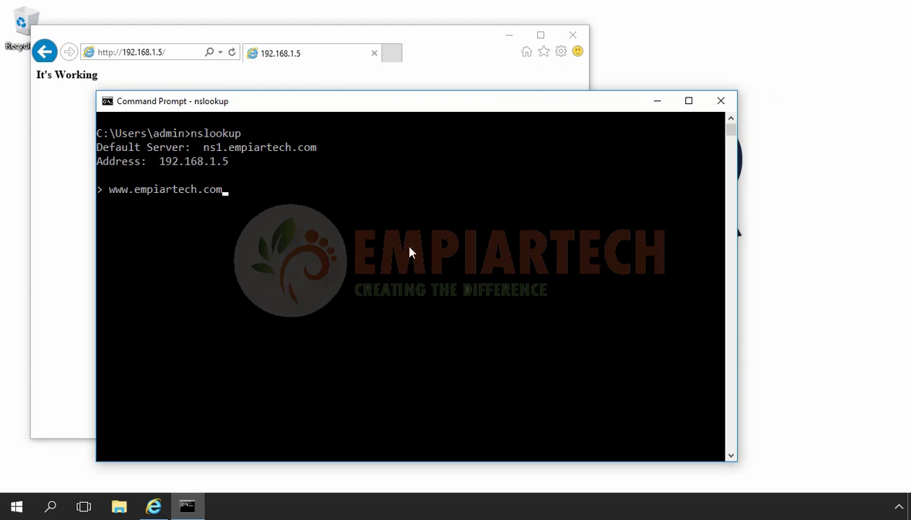
key("Return")
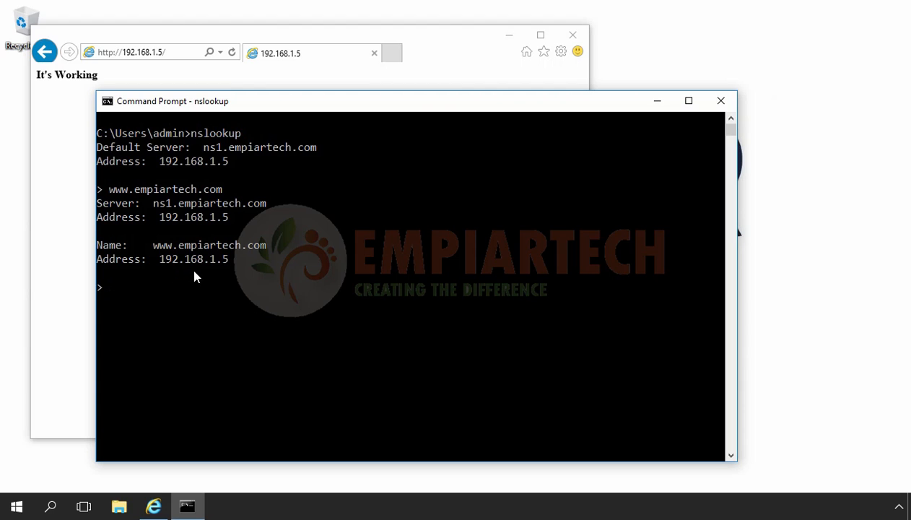
left_click(176, 54)
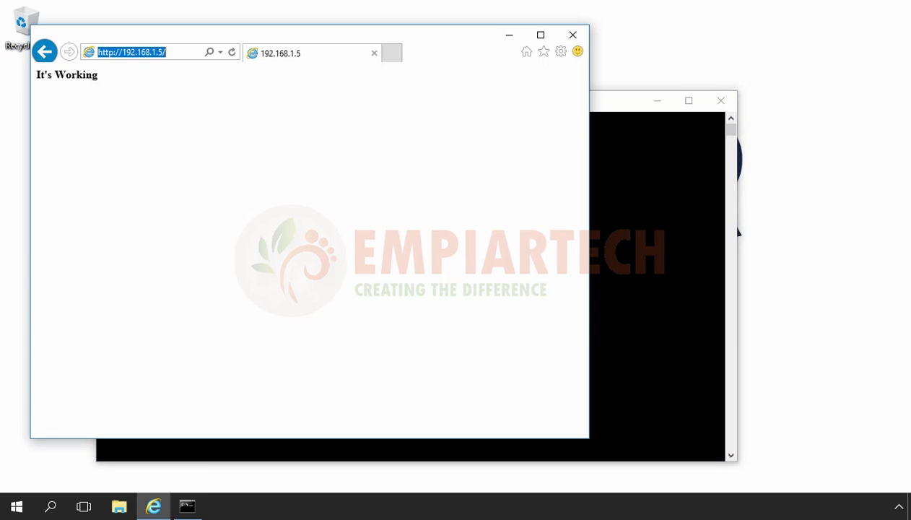
type("www")
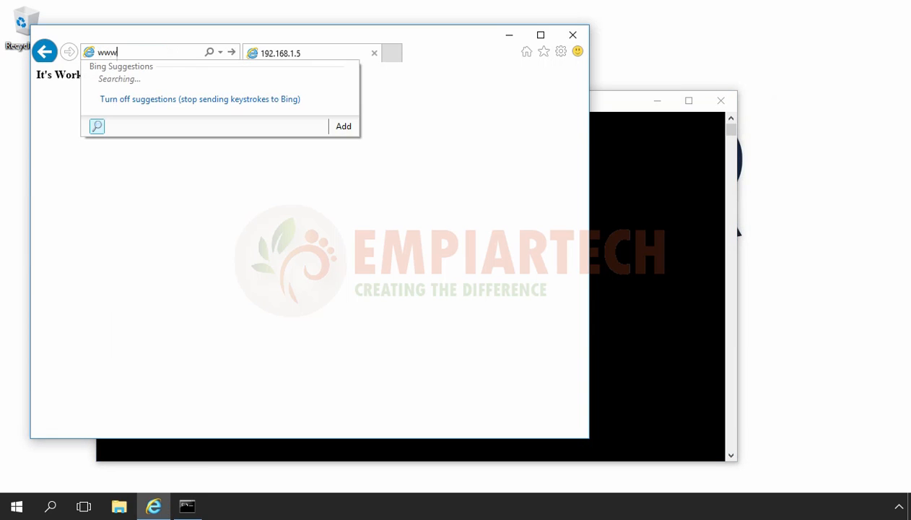
type(".empia")
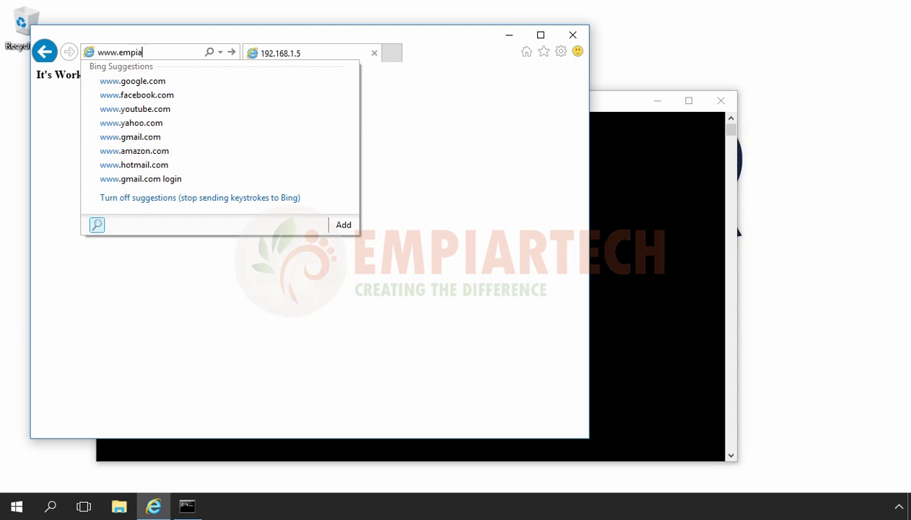
type("rtech.com")
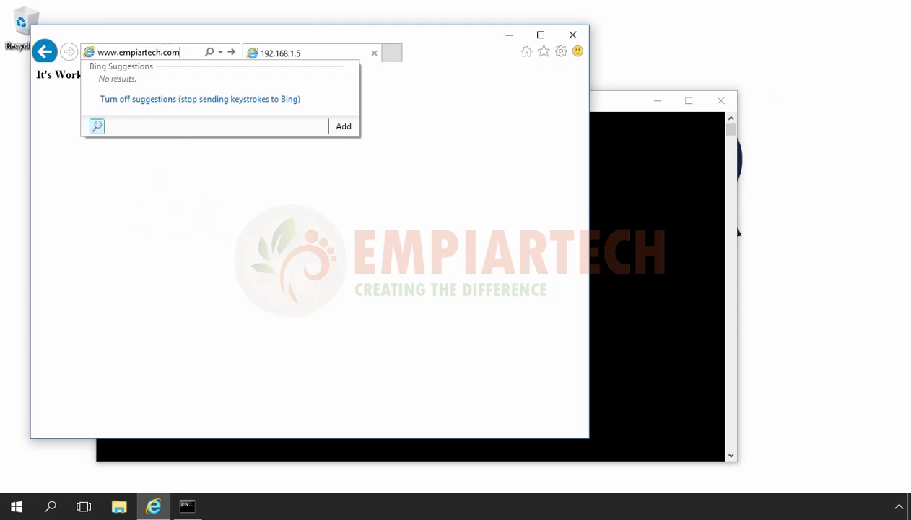
key("Return")
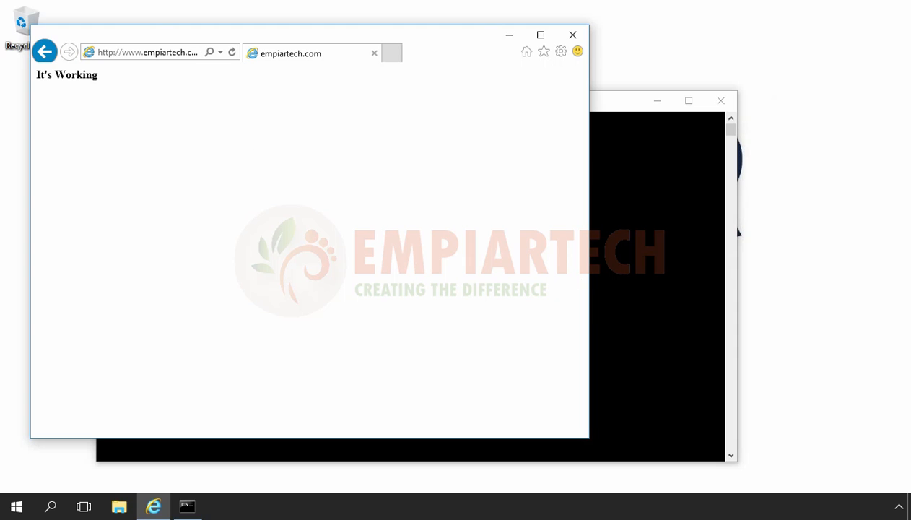
left_click(637, 271)
type("exit")
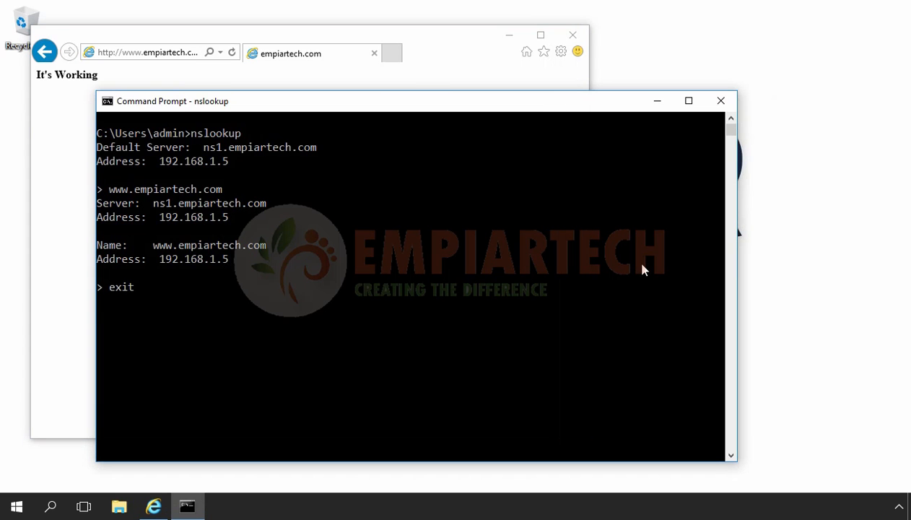
key("Return")
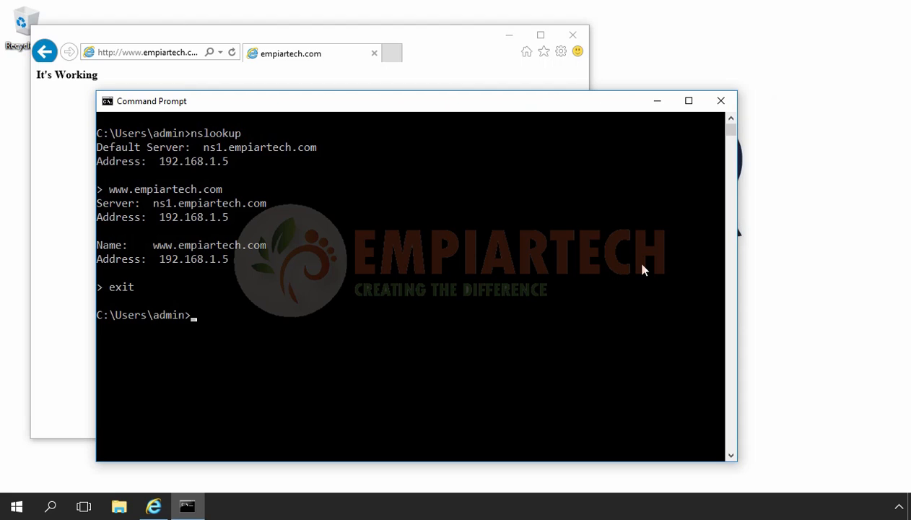
type("ping www.empiartech.com")
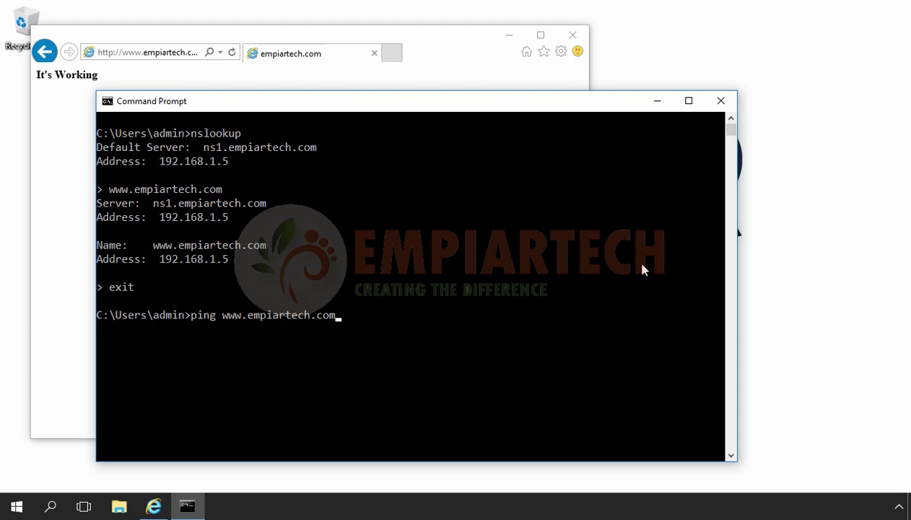
key("Return")
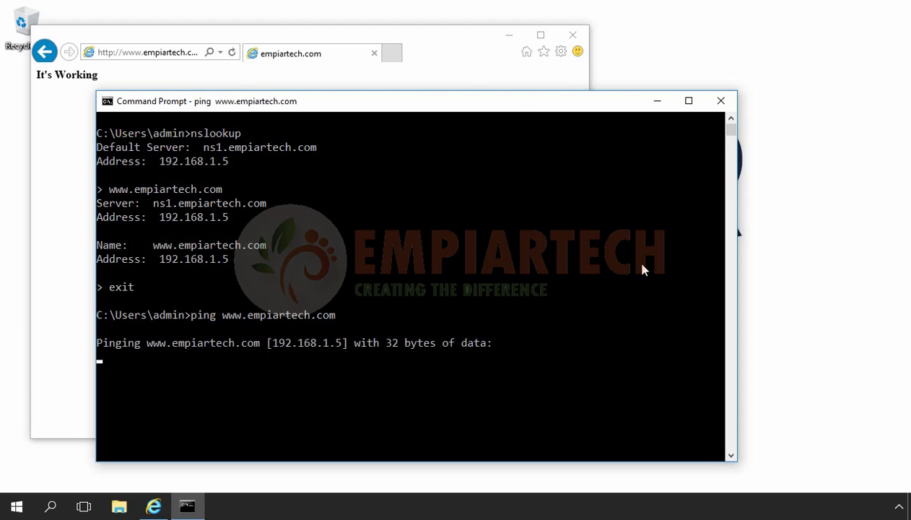